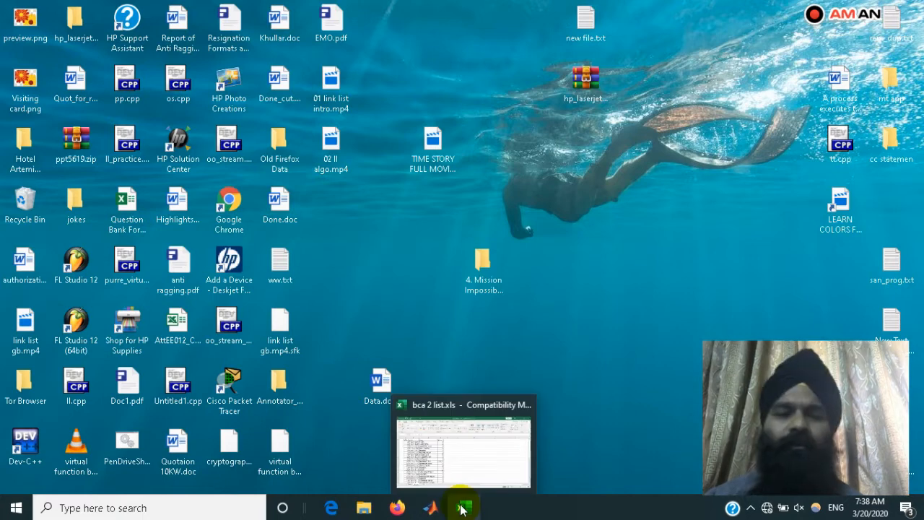
# Switch to the bca 2 list.xls workbook in Excel and make the header cells B2:E2 on Sheet2 bold.
pyautogui.click(463, 509)
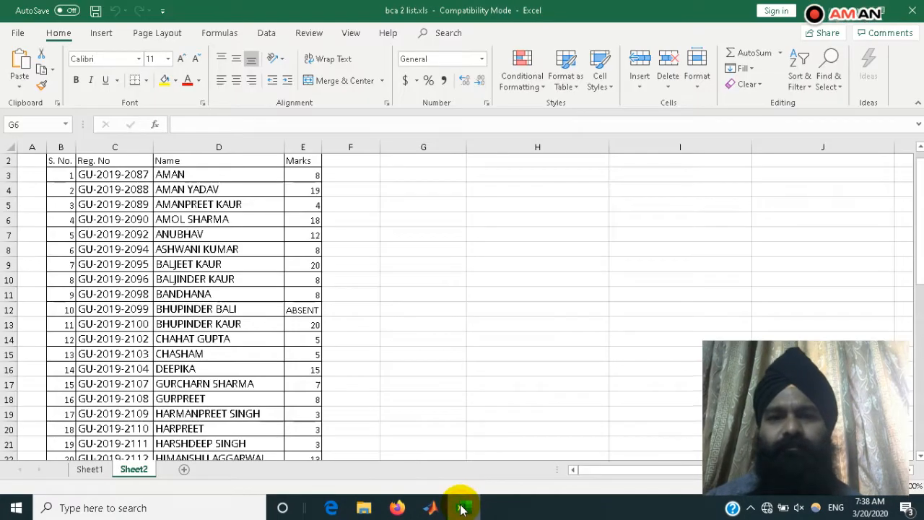
pyautogui.click(361, 226)
pyautogui.scroll(1, 361, 226)
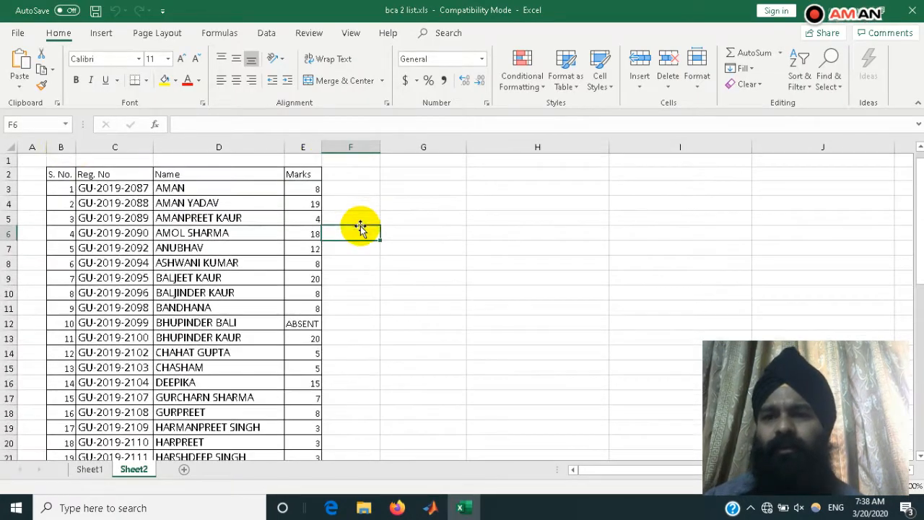
pyautogui.click(64, 174)
pyautogui.moveTo(140, 181); pyautogui.dragTo(303, 175)
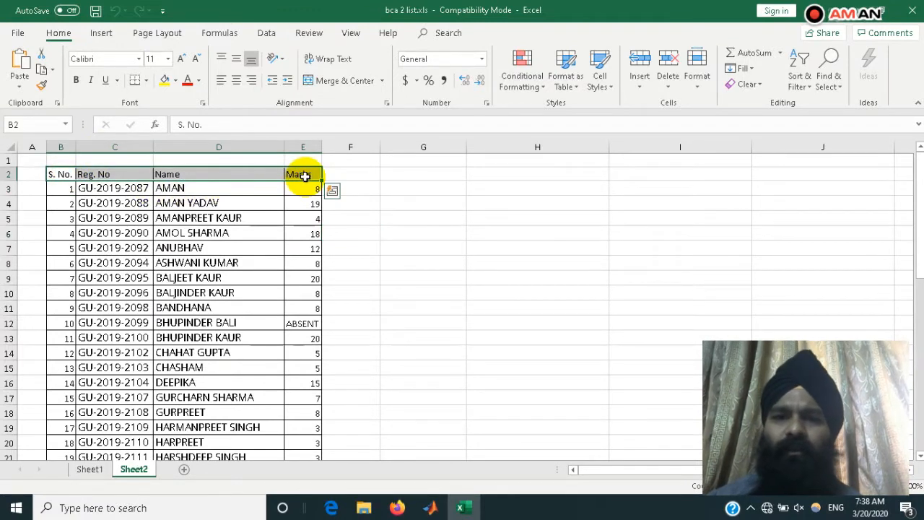
pyautogui.click(418, 214)
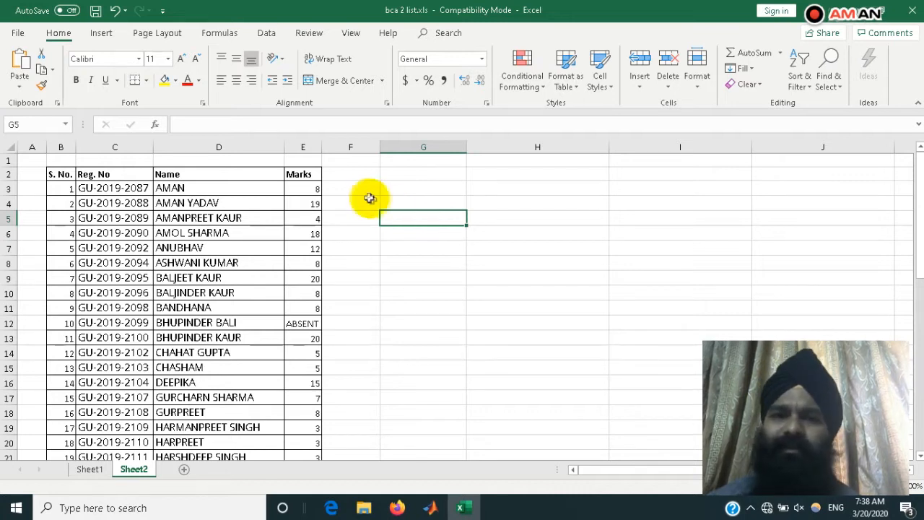
# Enter the maximum-marks note MM=20 in cell E1, above the Marks header.
pyautogui.click(363, 174)
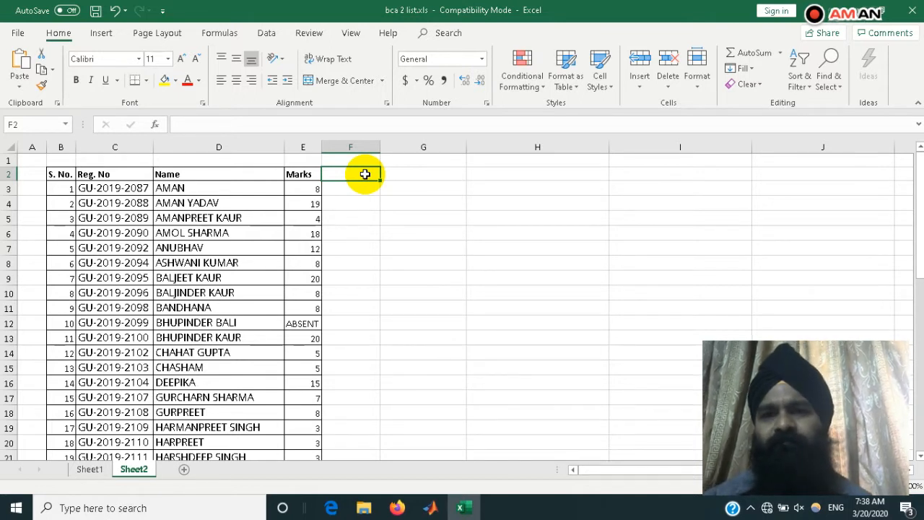
pyautogui.press('Up')
pyautogui.press('Left')
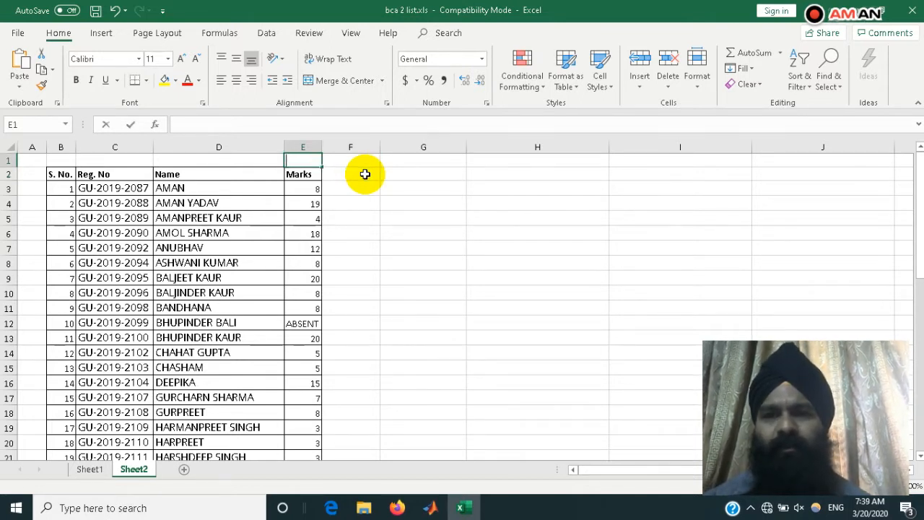
pyautogui.write('MM=20')
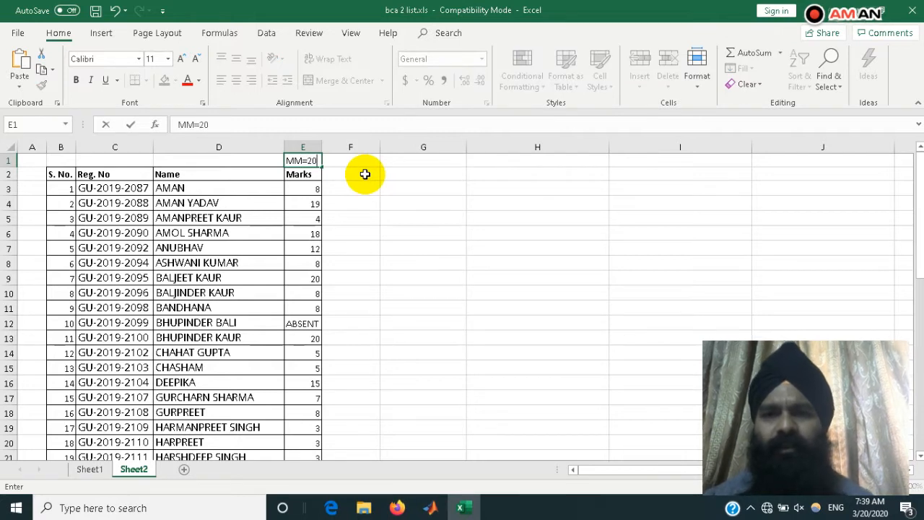
pyautogui.press('Return')
pyautogui.click(365, 174)
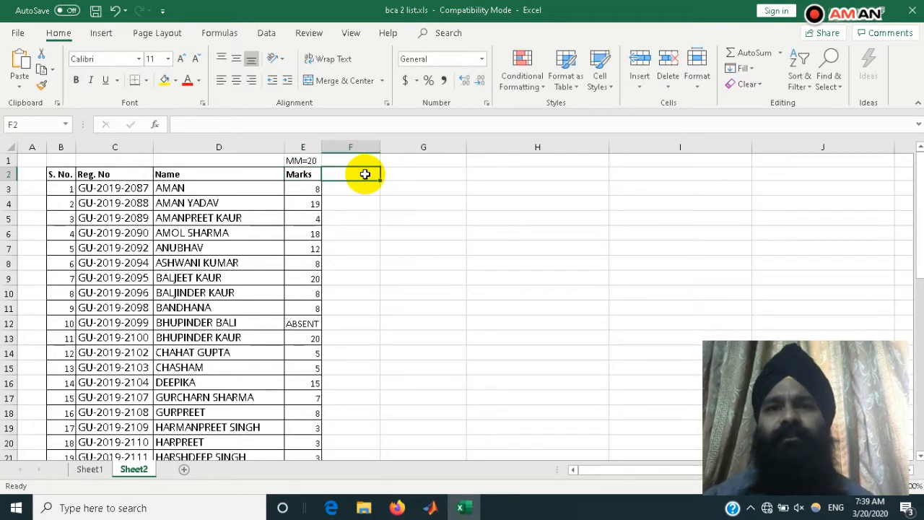
pyautogui.press('Up')
pyautogui.press('Left')
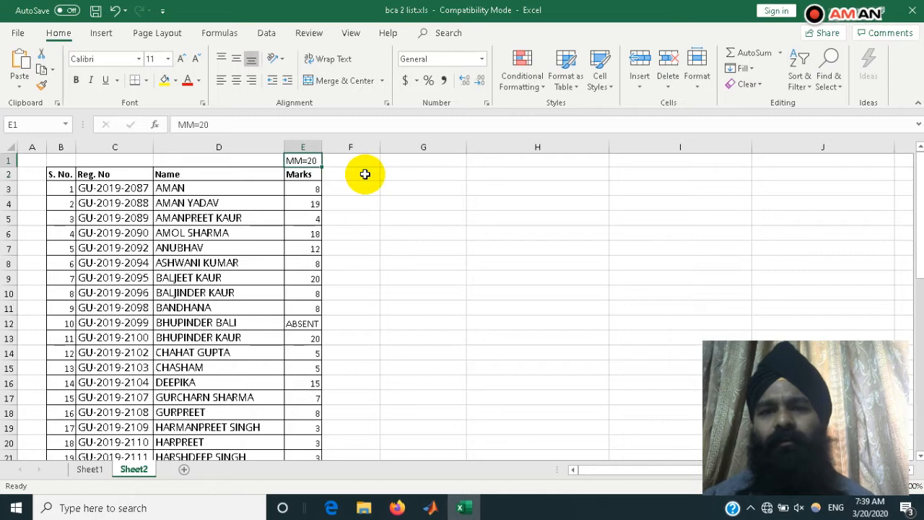
pyautogui.click(351, 178)
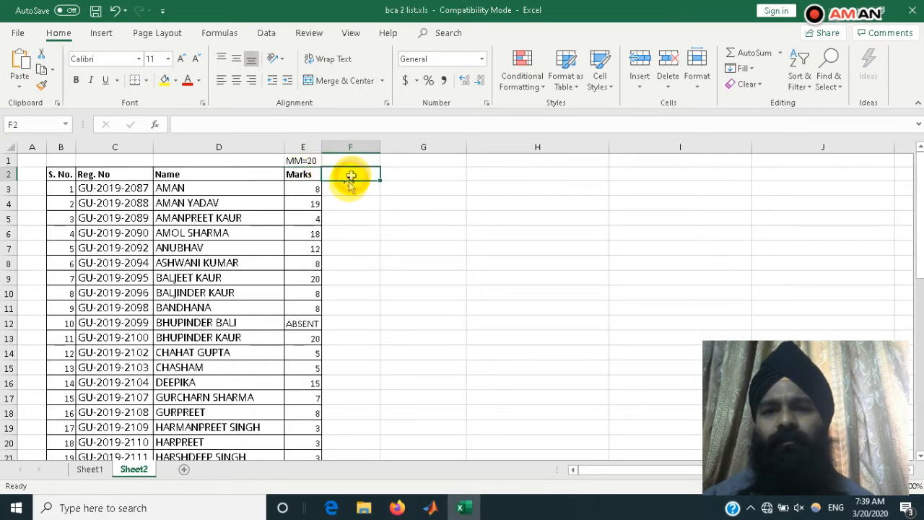
# Enter the formula =E3/20*100 in F3 to calculate the first student's percentage.
pyautogui.click(345, 188)
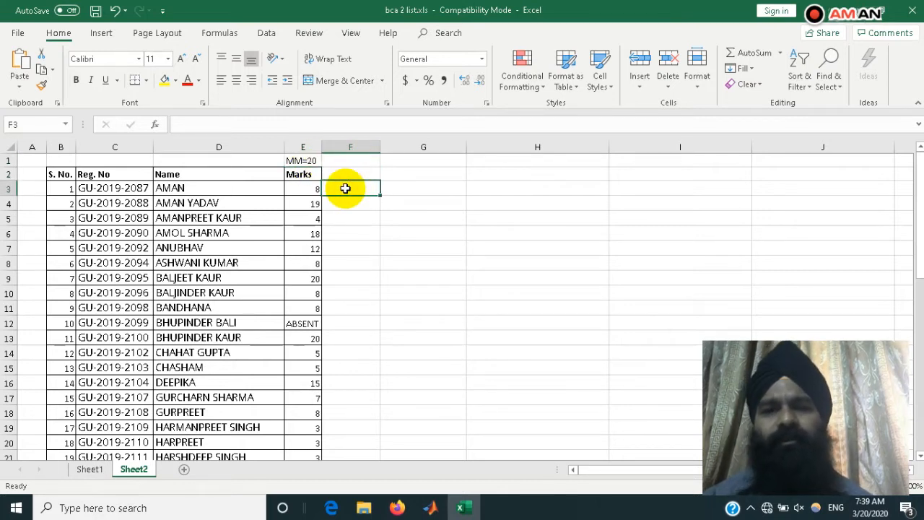
pyautogui.write('=')
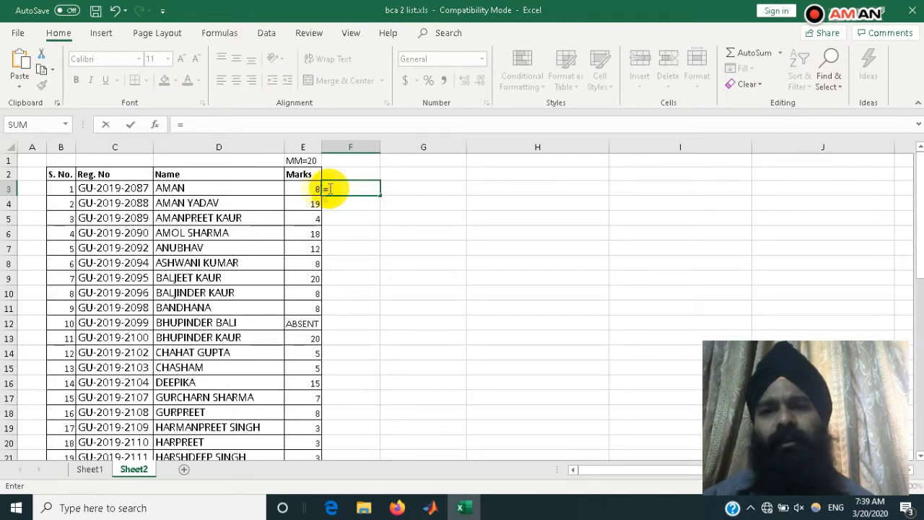
pyautogui.click(307, 188)
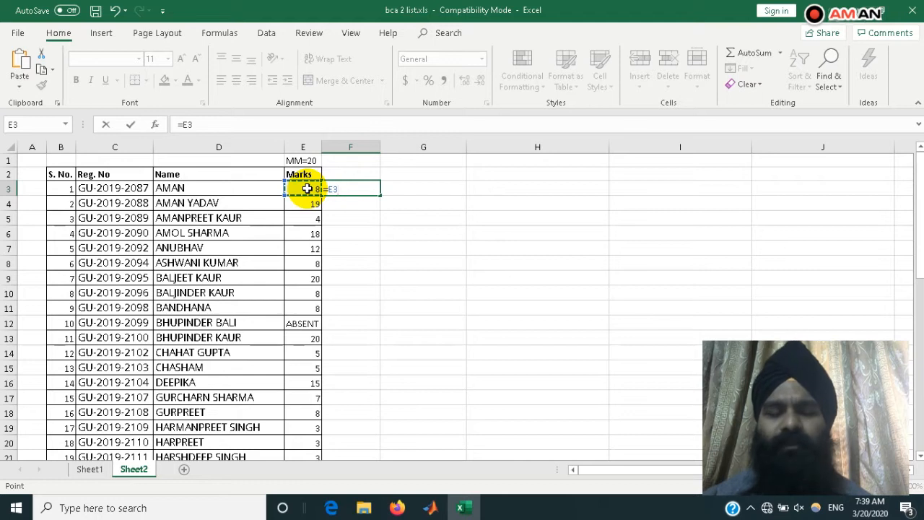
pyautogui.write('/2')
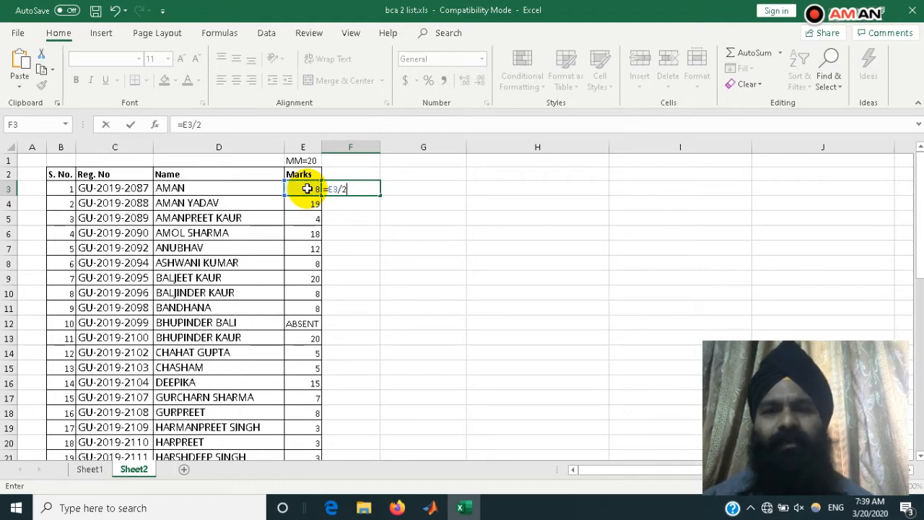
pyautogui.write('0*100')
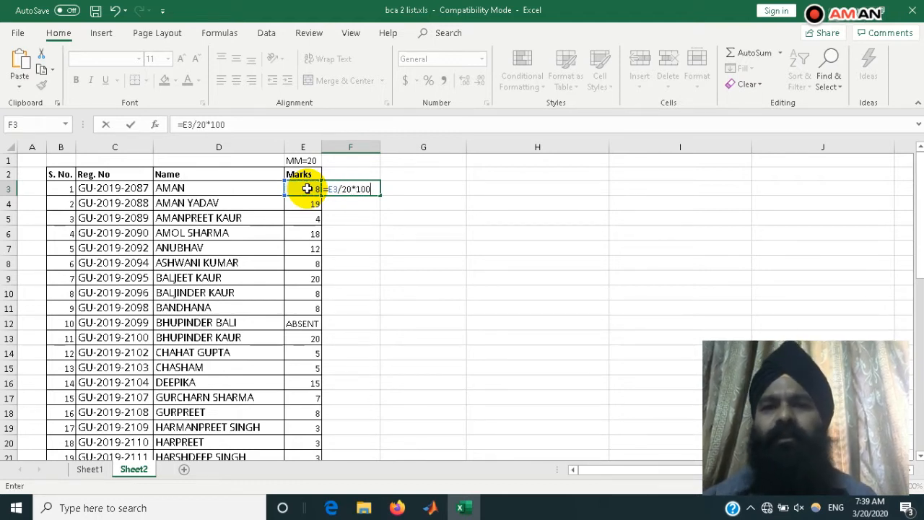
pyautogui.press('Return')
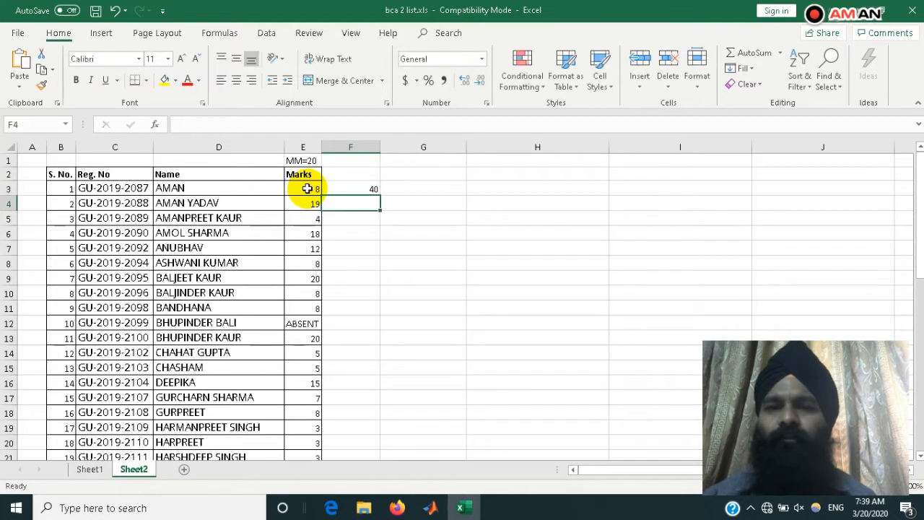
# Fill the percentage formula from F3 down to the last student in row 47 and check the filled column.
pyautogui.click(349, 190)
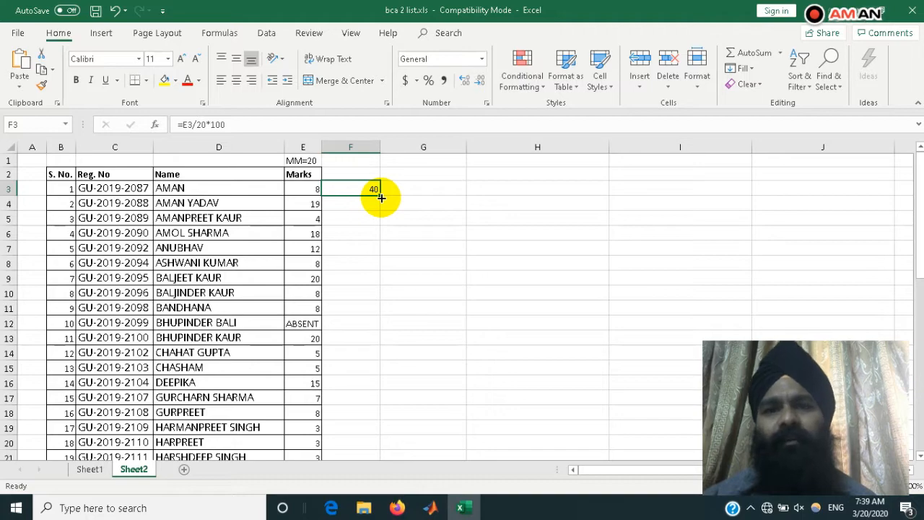
pyautogui.doubleClick(380, 195)
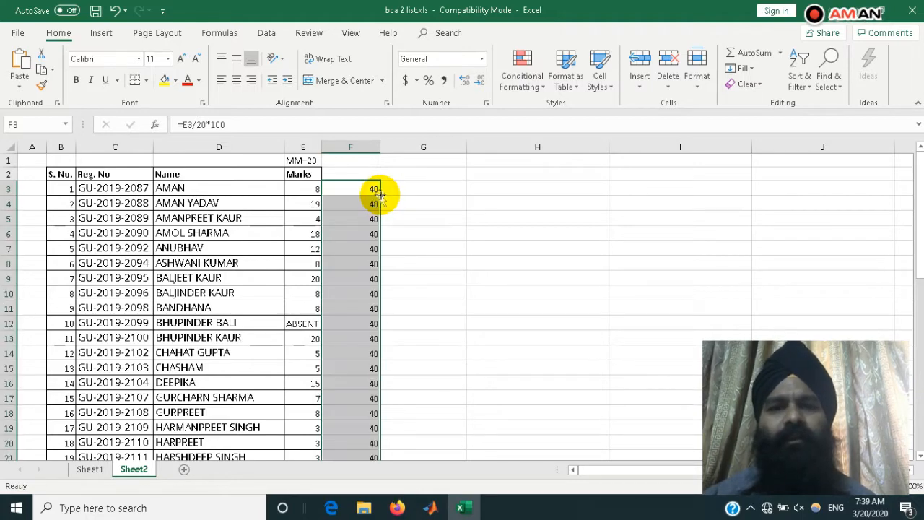
pyautogui.scroll(-5, 433, 333)
pyautogui.scroll(-5, 433, 332)
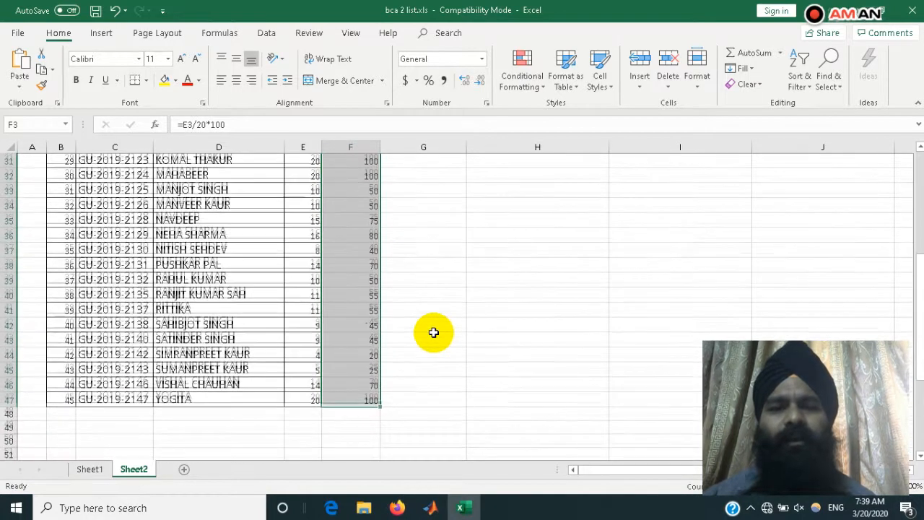
pyautogui.scroll(5, 433, 332)
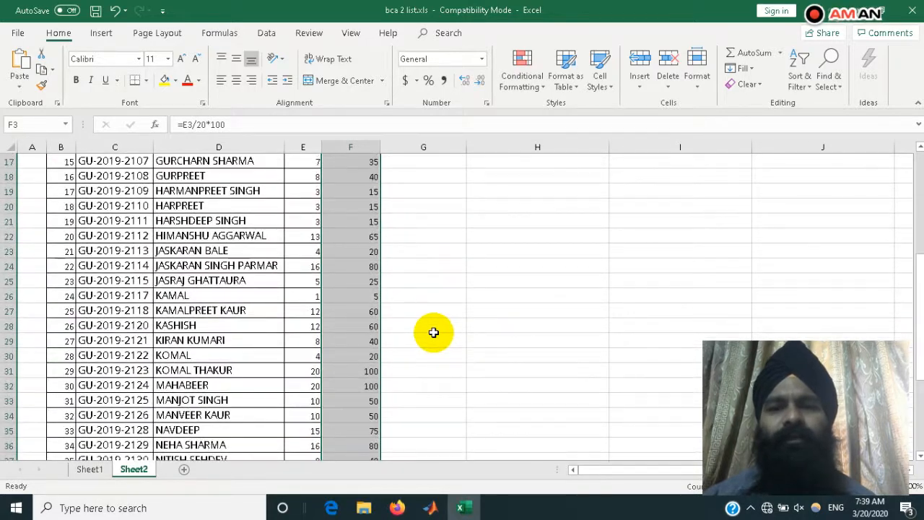
pyautogui.scroll(3, 433, 332)
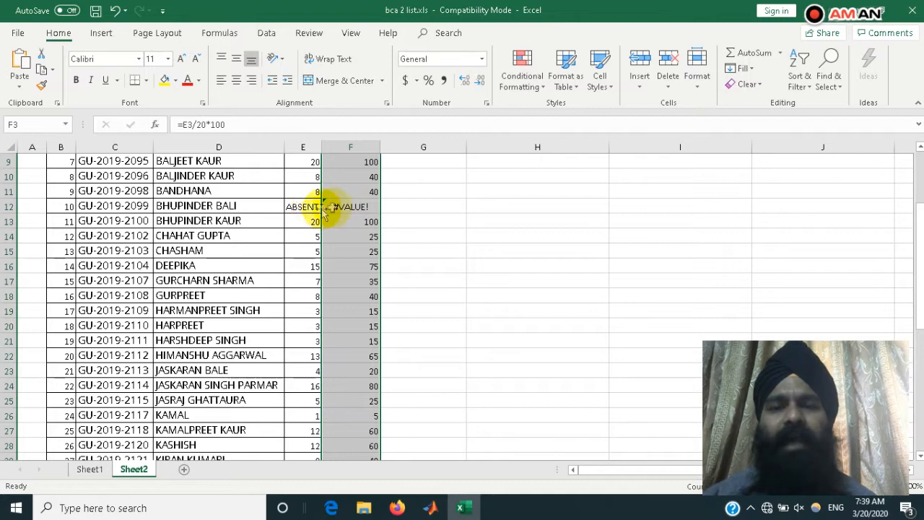
# Clear the percentage formula in F12 for the student marked ABSENT.
pyautogui.click(349, 206)
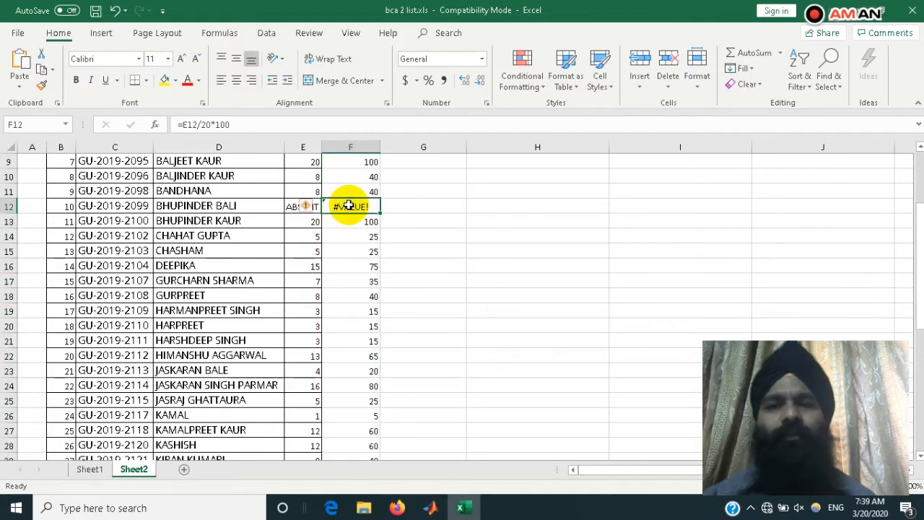
pyautogui.press('Delete')
pyautogui.click(413, 217)
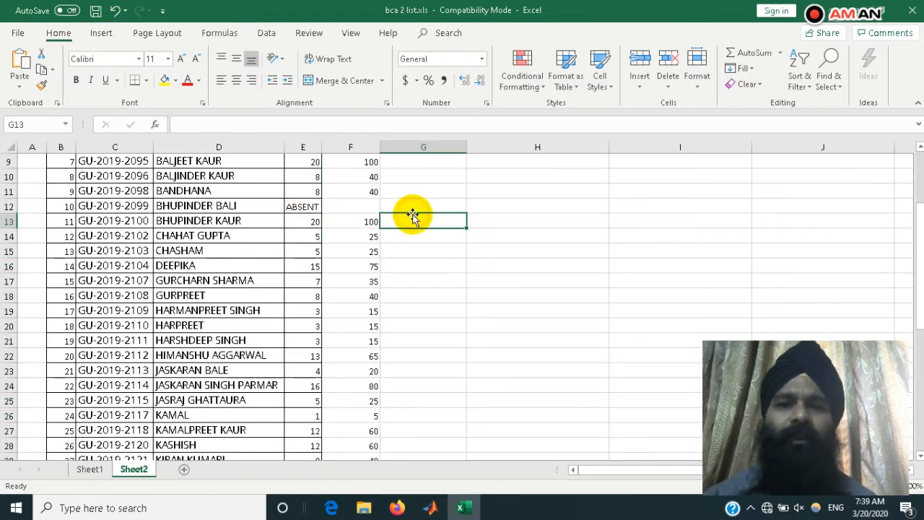
# Enter the header %age in F2 above the percentage column.
pyautogui.scroll(3, 412, 214)
pyautogui.click(364, 175)
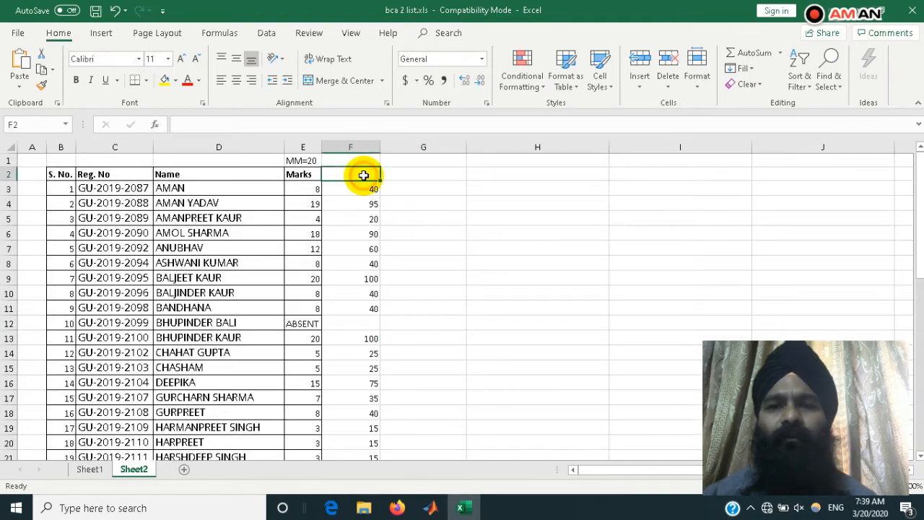
pyautogui.write('5age')
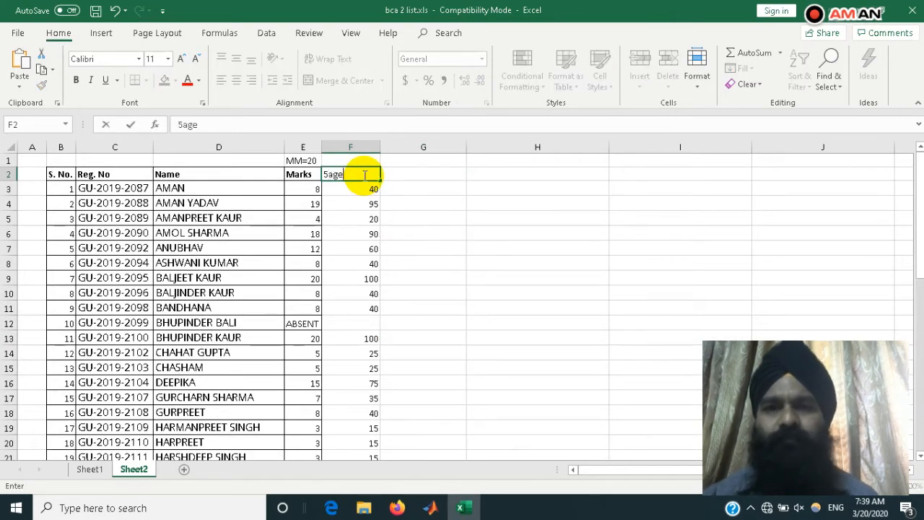
pyautogui.press('BackSpace')
pyautogui.press('BackSpace')
pyautogui.press('BackSpace')
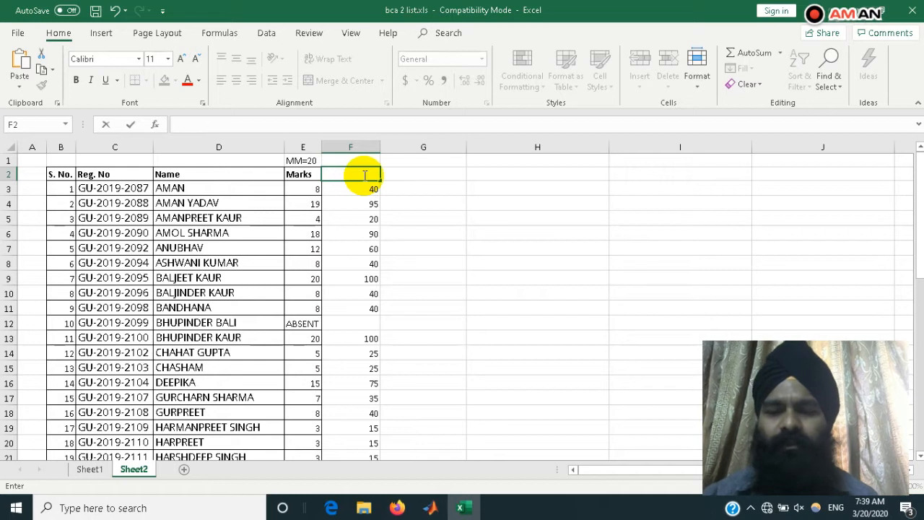
pyautogui.write('%age')
pyautogui.press('Tab')
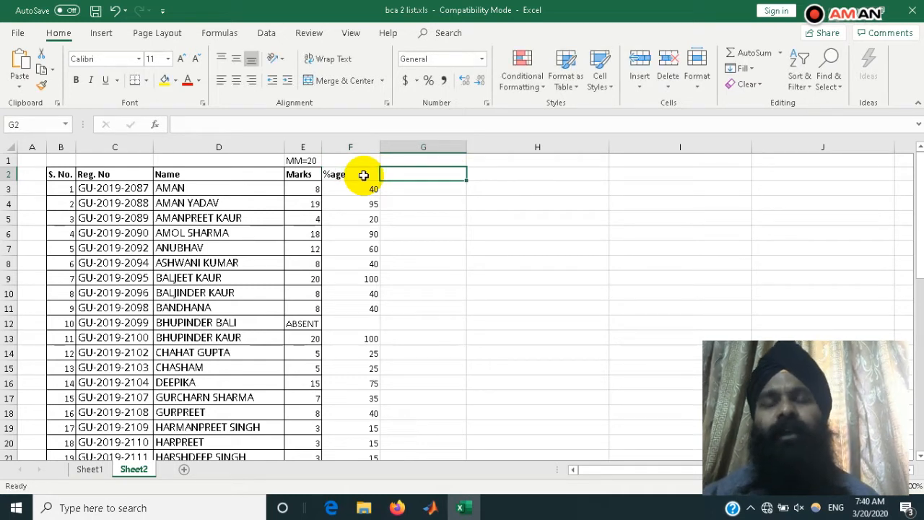
# Narrow the empty columns G, H, I and J beside the marks table.
pyautogui.press('Tab')
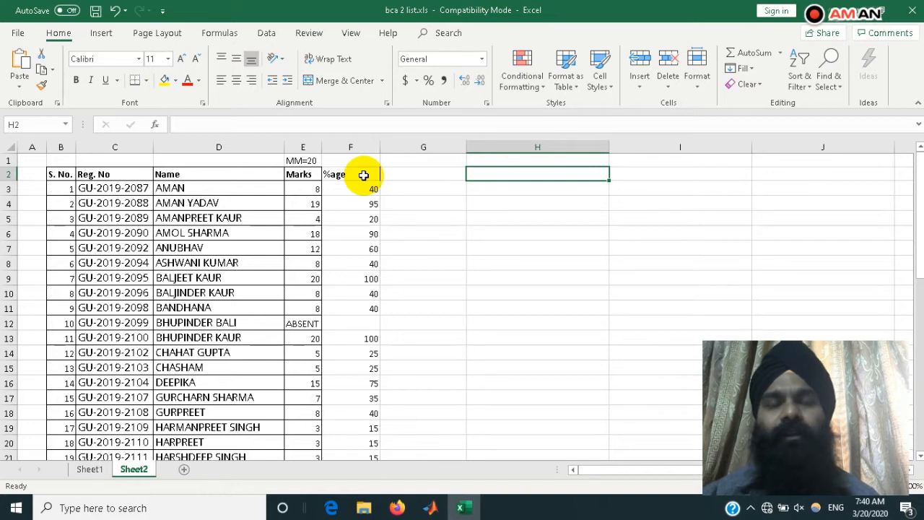
pyautogui.press('Down')
pyautogui.press('Left')
pyautogui.press('Left')
pyautogui.press('Right')
pyautogui.press('Right')
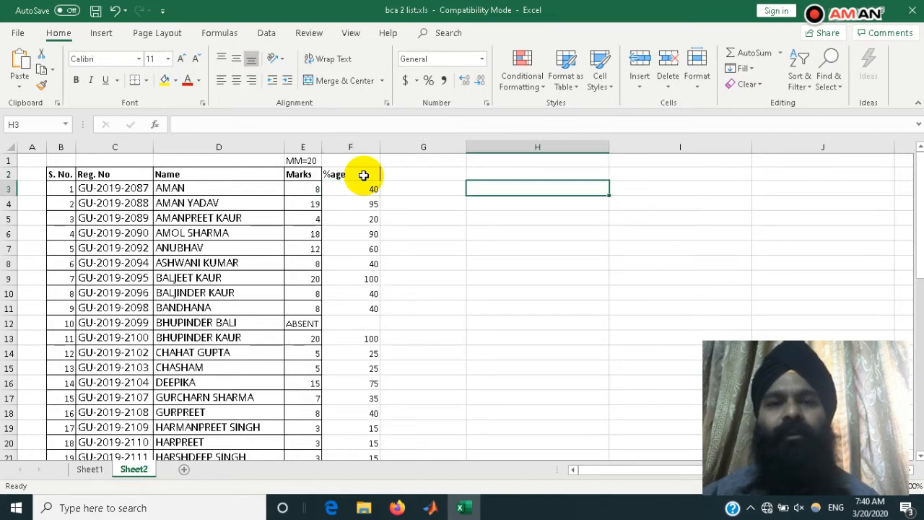
pyautogui.moveTo(466, 147); pyautogui.dragTo(439, 147)
pyautogui.moveTo(582, 143); pyautogui.dragTo(527, 144)
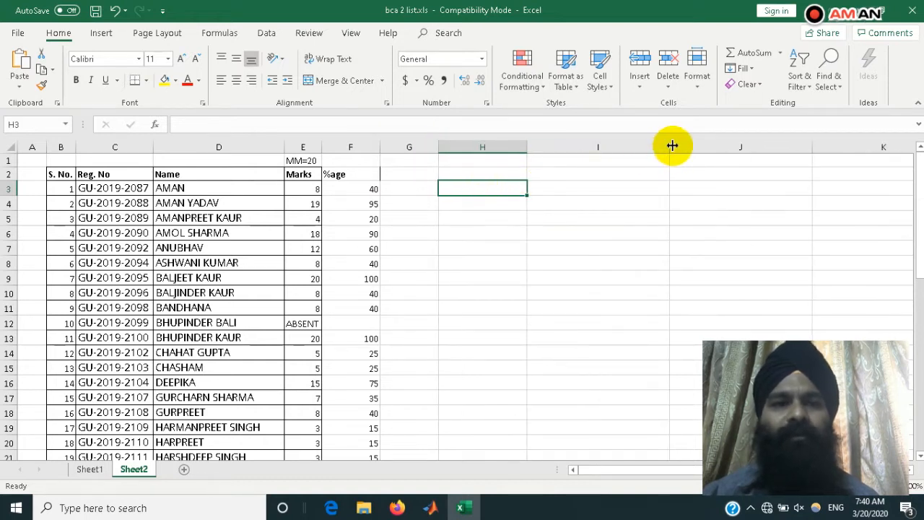
pyautogui.moveTo(672, 146); pyautogui.dragTo(573, 151)
pyautogui.moveTo(713, 147); pyautogui.dragTo(643, 149)
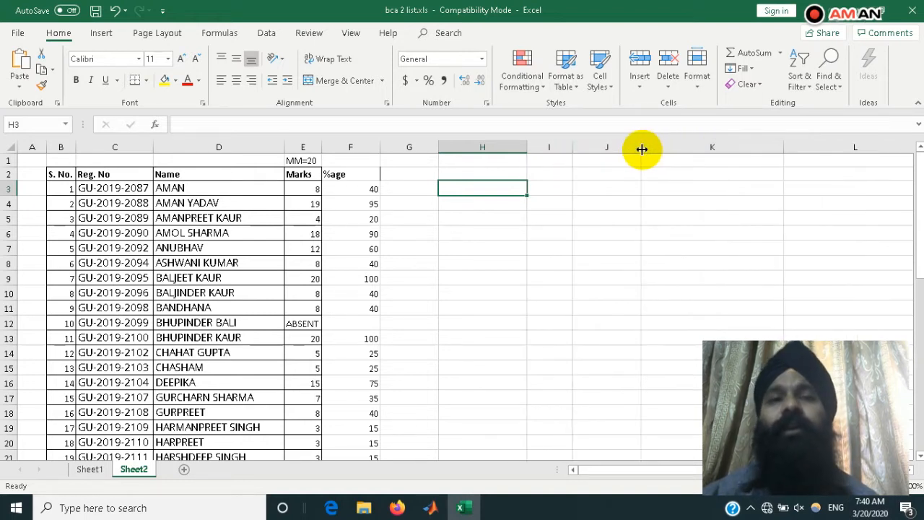
# Enter the percentage limits 0, 40, 60 and 80 in cells I3 to I6.
pyautogui.click(537, 190)
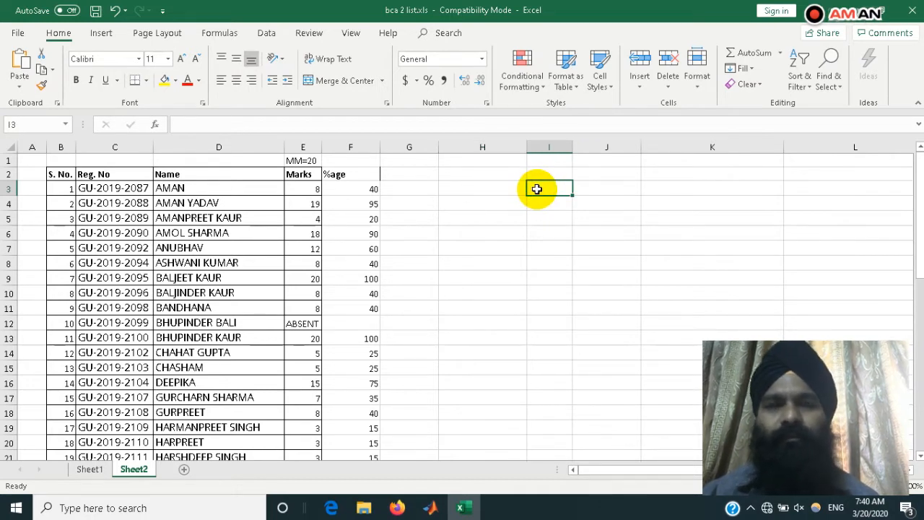
pyautogui.write('0')
pyautogui.press('Return')
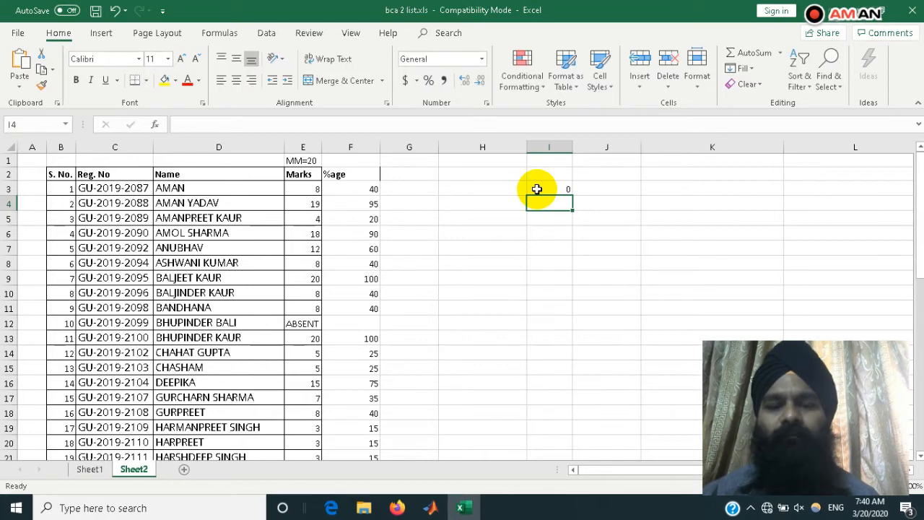
pyautogui.write('40')
pyautogui.press('Return')
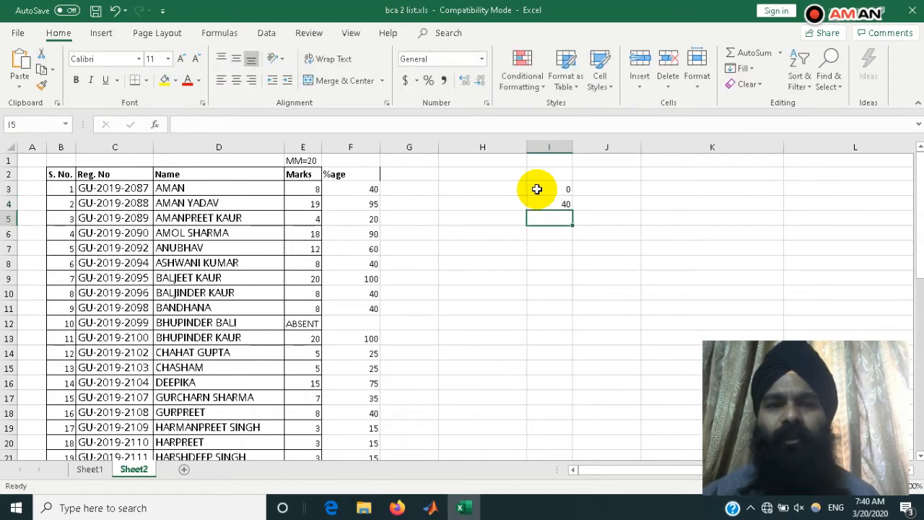
pyautogui.write('60')
pyautogui.press('Return')
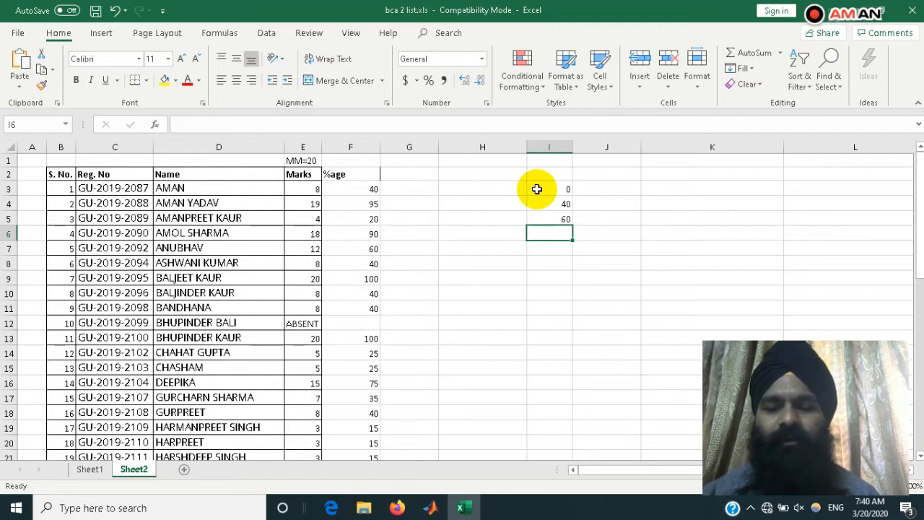
pyautogui.write('80')
pyautogui.click(537, 189)
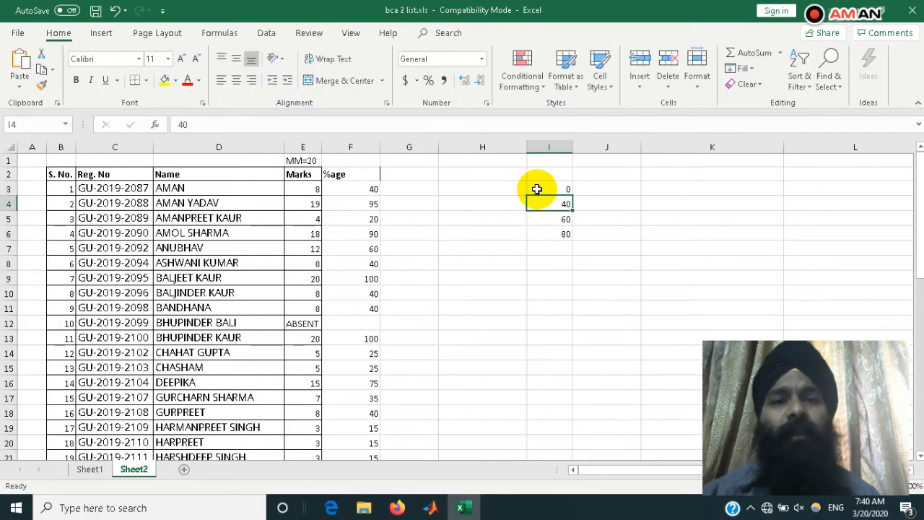
pyautogui.hotkey('shift', 'Down')
pyautogui.hotkey('shift', 'Down')
pyautogui.hotkey('shift', 'Down')
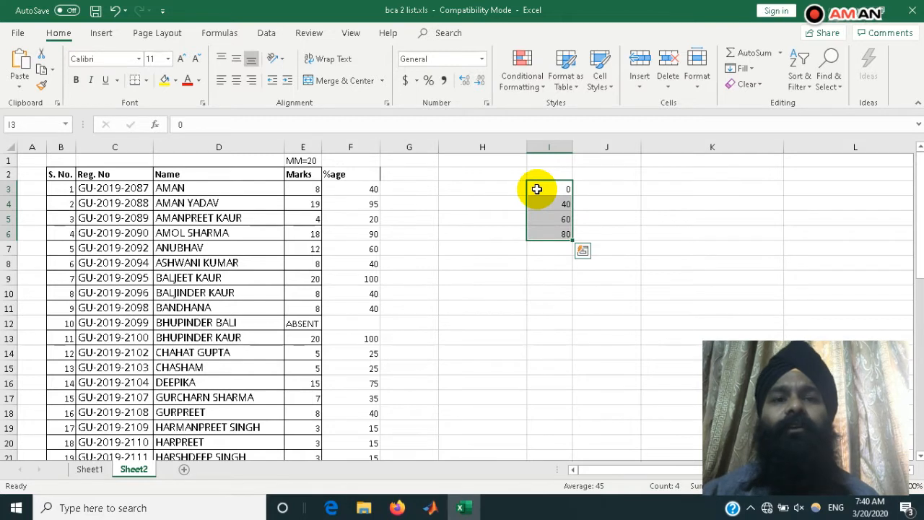
pyautogui.press('Up')
pyautogui.press('Down')
pyautogui.press('Right')
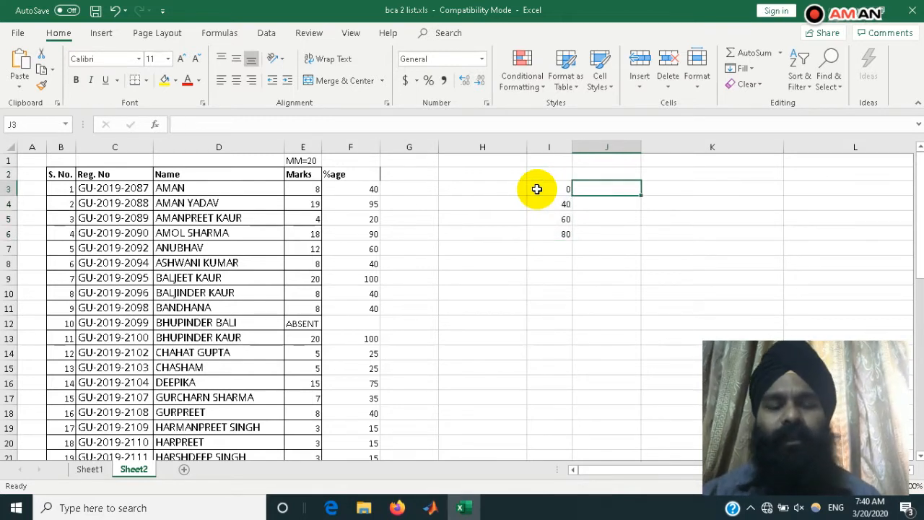
pyautogui.write('A')
pyautogui.press('Return')
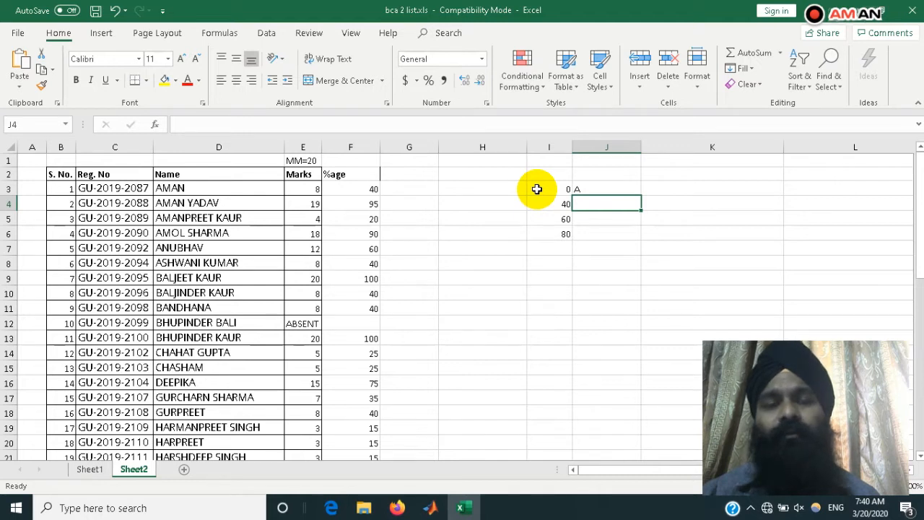
pyautogui.write('B')
pyautogui.press('Return')
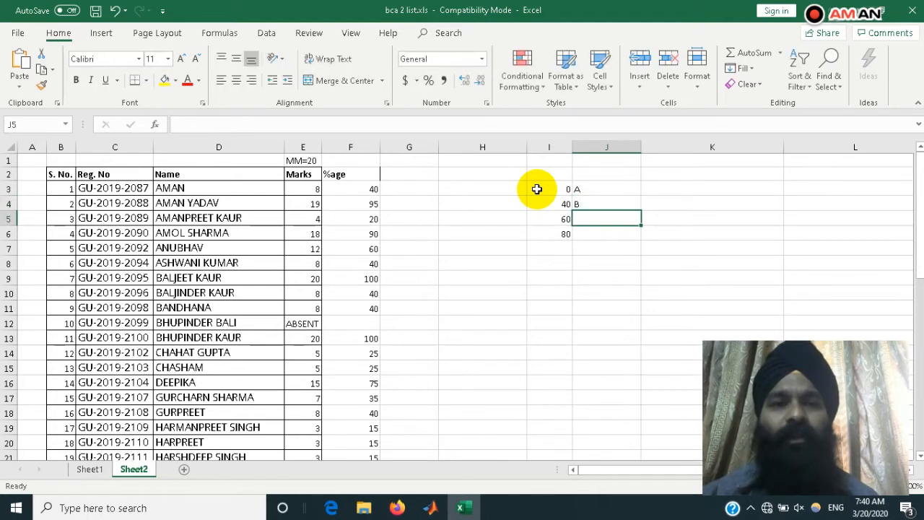
pyautogui.press('Return')
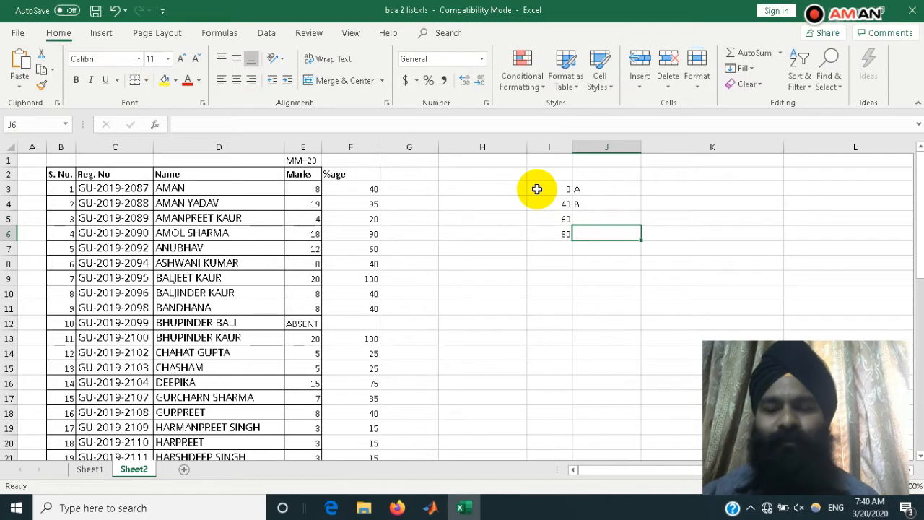
# Enter the grades D, C, B and A in J3 to J6 beside the limits 0, 40, 60 and 80.
pyautogui.write('A')
pyautogui.press('Up')
pyautogui.write('B')
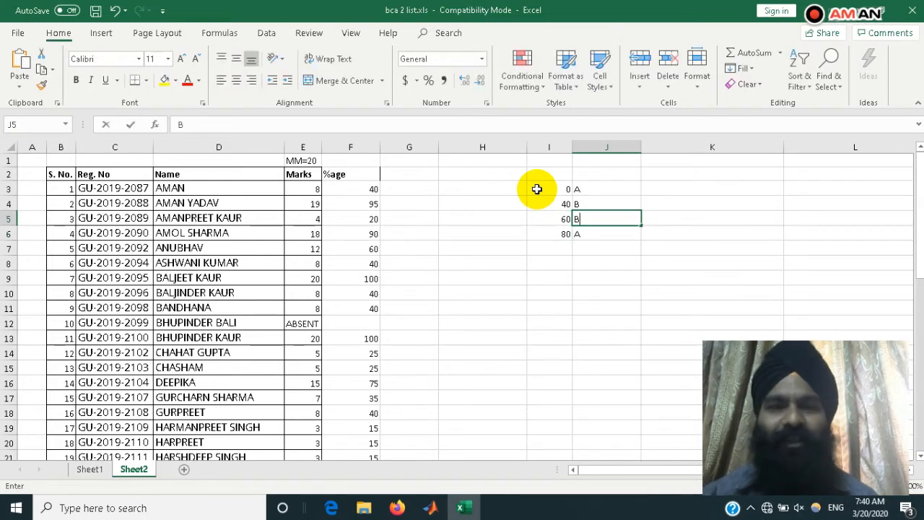
pyautogui.press('Up')
pyautogui.press('BackSpace')
pyautogui.write('C')
pyautogui.press('Up')
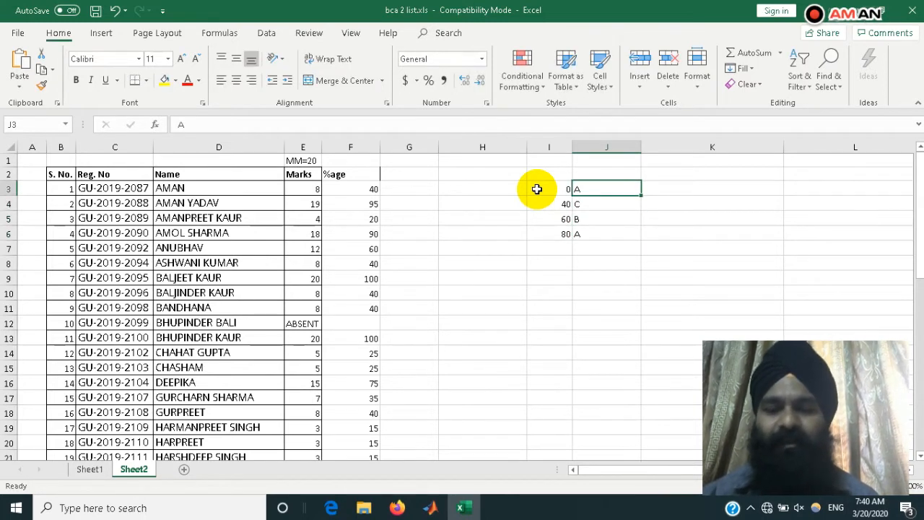
pyautogui.write('D')
# Add the bold headers Range in I2 and Grade in J2 above the limits and grades.
pyautogui.press('Up')
pyautogui.write('Grade')
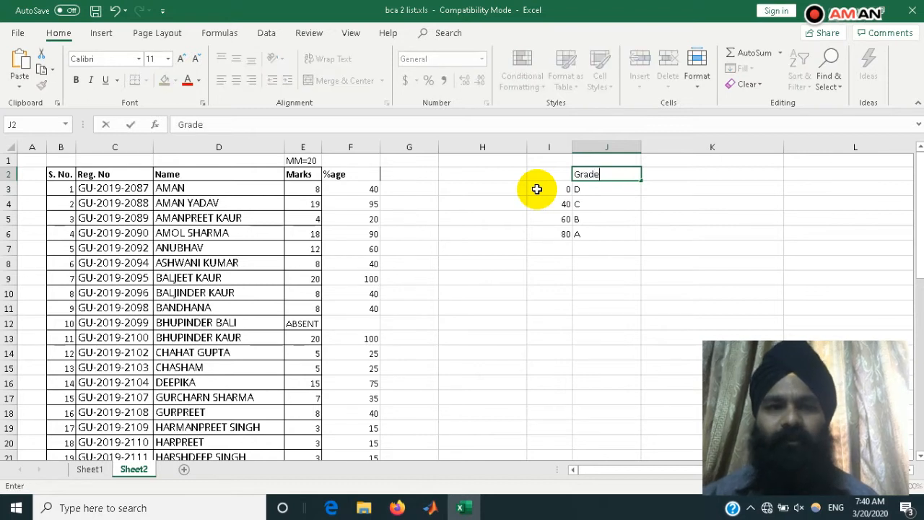
pyautogui.press('Left')
pyautogui.write('Range')
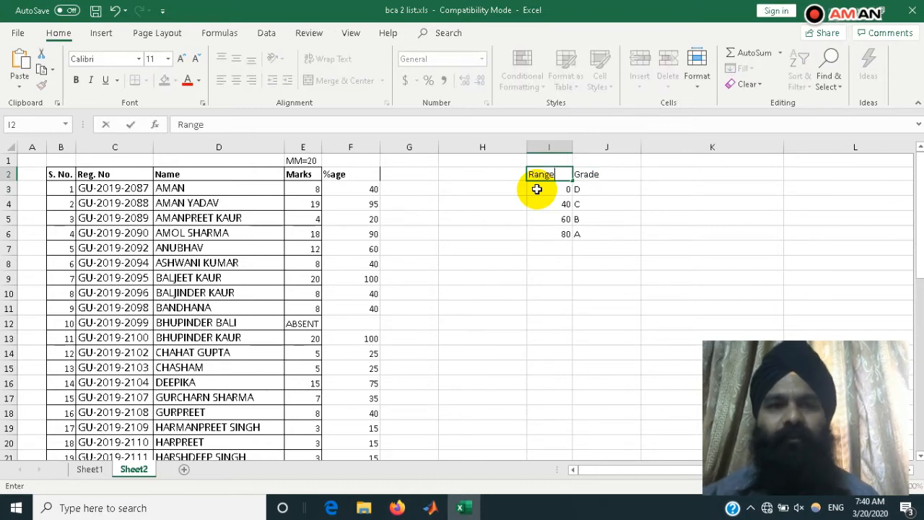
pyautogui.hotkey('ctrl', 'Return')
pyautogui.hotkey('ctrl', 'b')
pyautogui.press('Right')
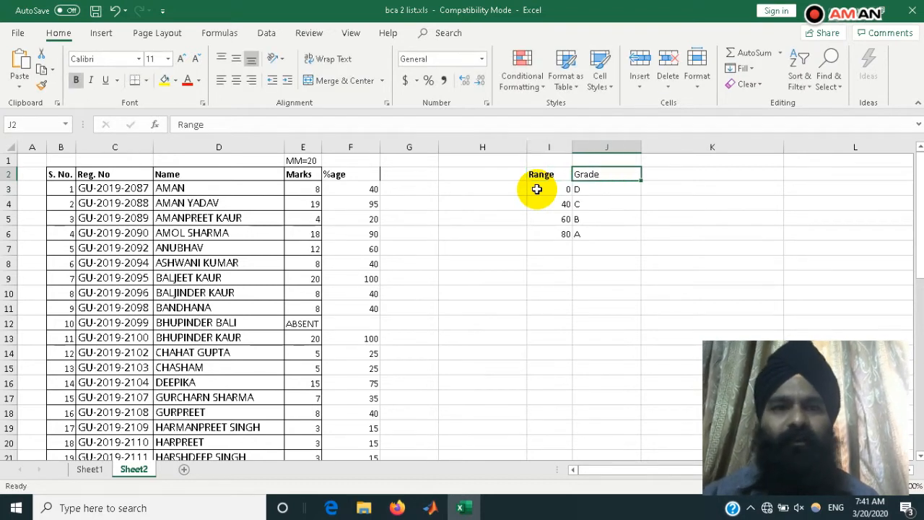
pyautogui.hotkey('ctrl', 'b')
pyautogui.press('Left')
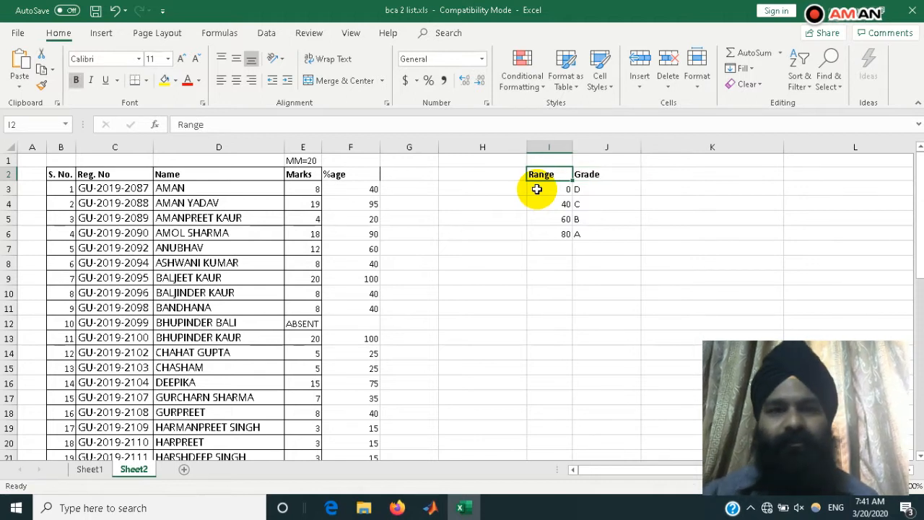
# Apply all borders to the grade table in I2 to J6.
pyautogui.hotkey('shift', 'Right')
pyautogui.hotkey('shift', 'Down')
pyautogui.hotkey('shift', 'Down')
pyautogui.hotkey('shift', 'Down')
pyautogui.hotkey('shift', 'Down')
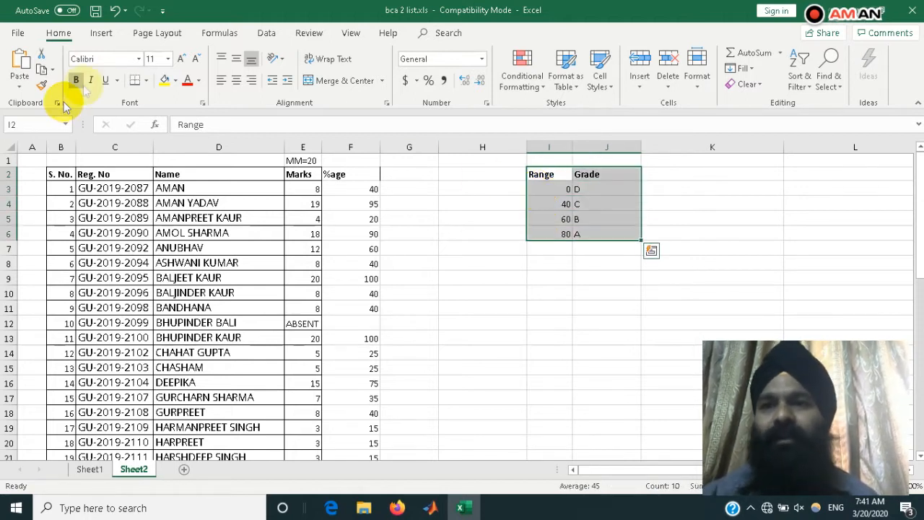
pyautogui.click(146, 80)
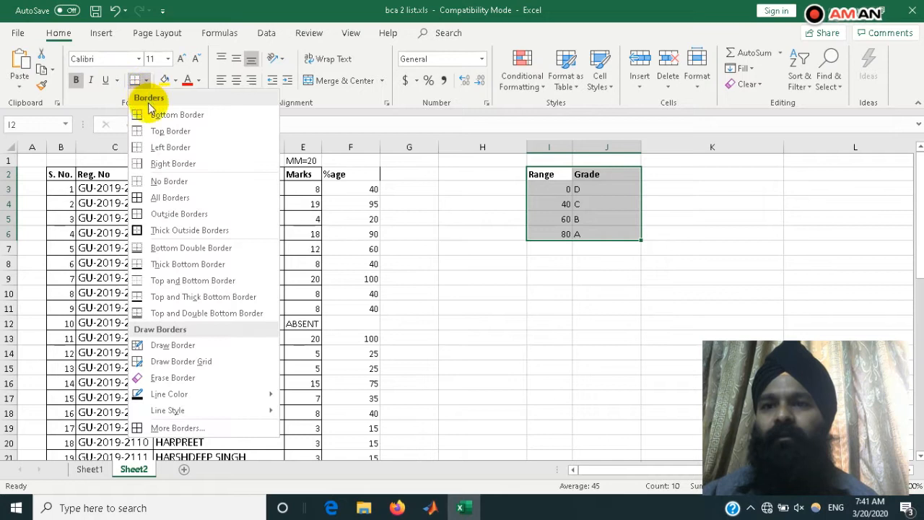
pyautogui.click(156, 198)
pyautogui.click(408, 224)
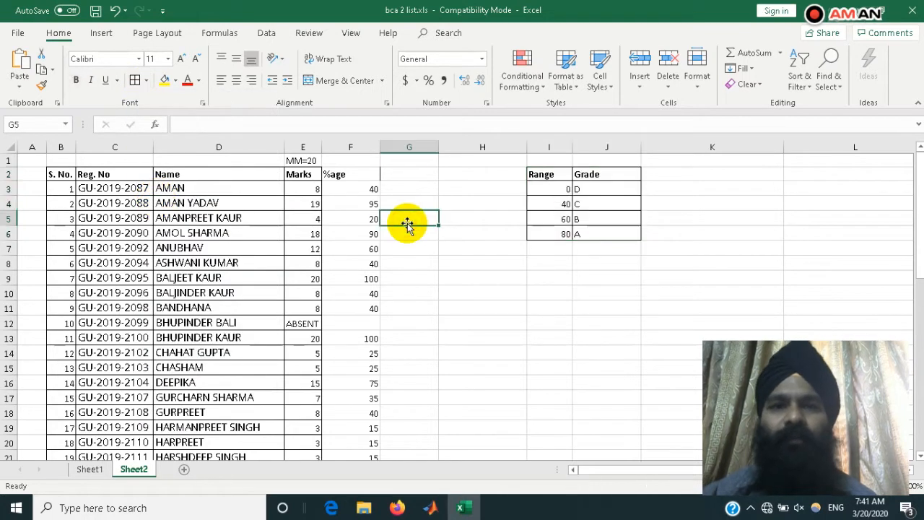
# Enter the header Grade in G2 beside the percentage column.
pyautogui.click(402, 174)
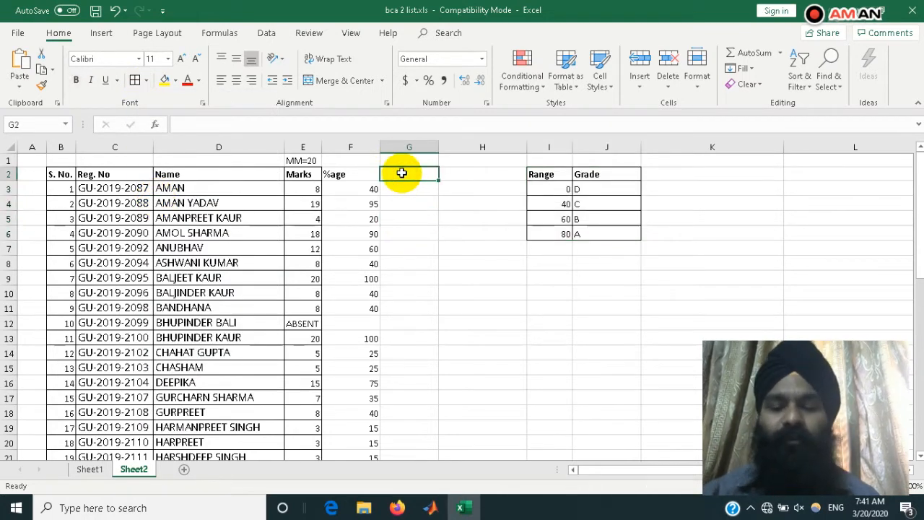
pyautogui.write('Grade')
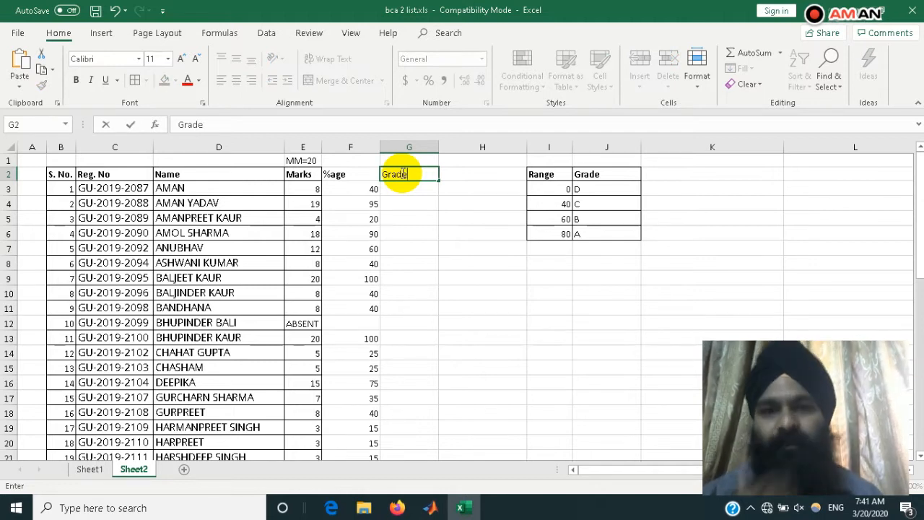
pyautogui.press('Return')
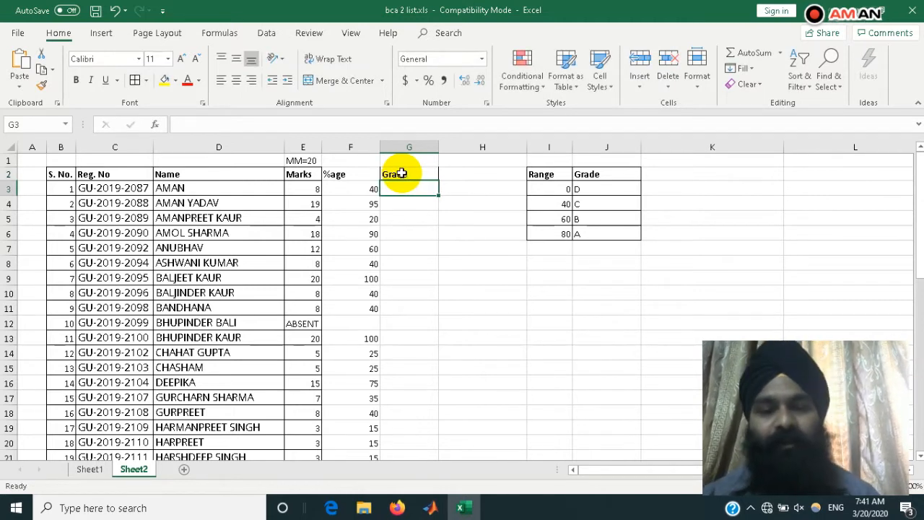
# Enter the formula =VLOOKUP(F3,I3:J6,2) in G3 to look up the first student's grade.
pyautogui.write('=vlook')
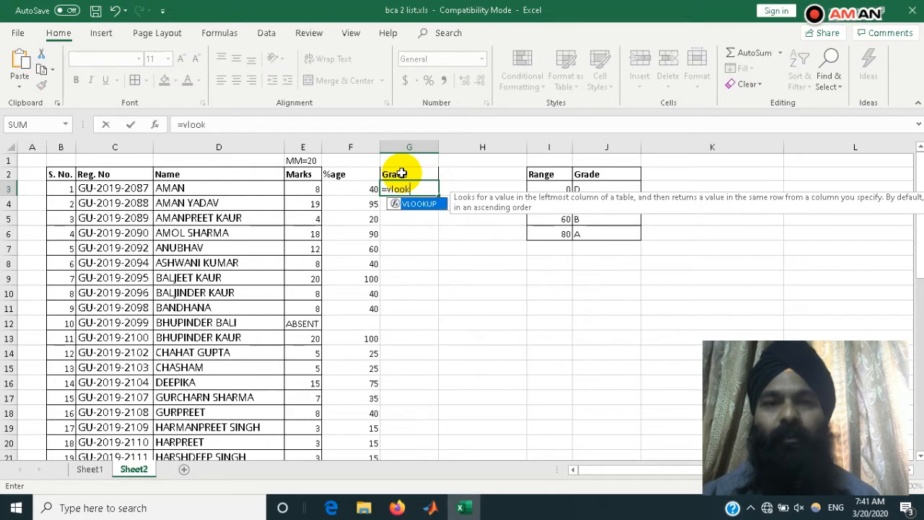
pyautogui.press('Tab')
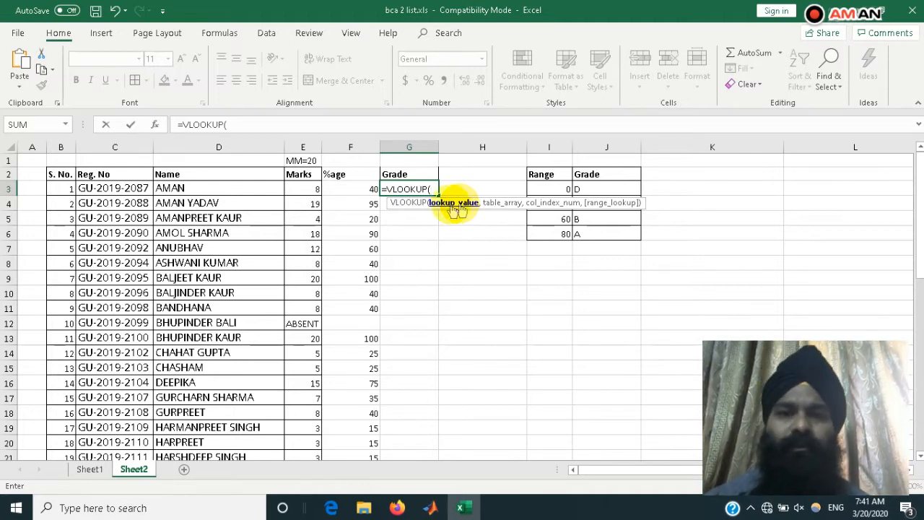
pyautogui.click(353, 190)
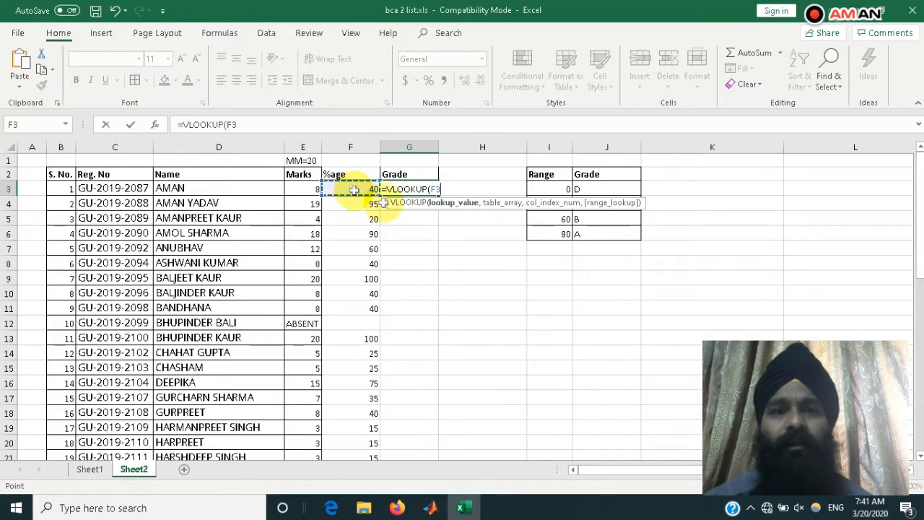
pyautogui.moveTo(499, 203); pyautogui.dragTo(511, 295)
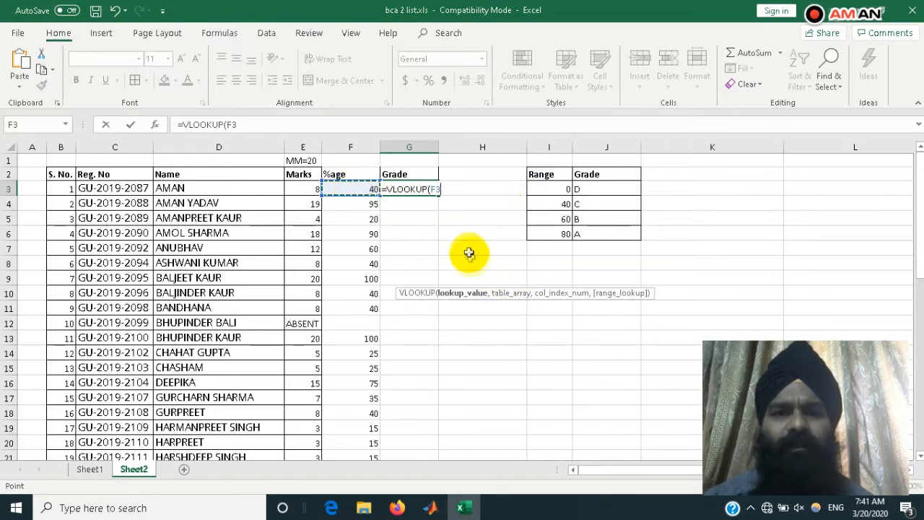
pyautogui.write(',')
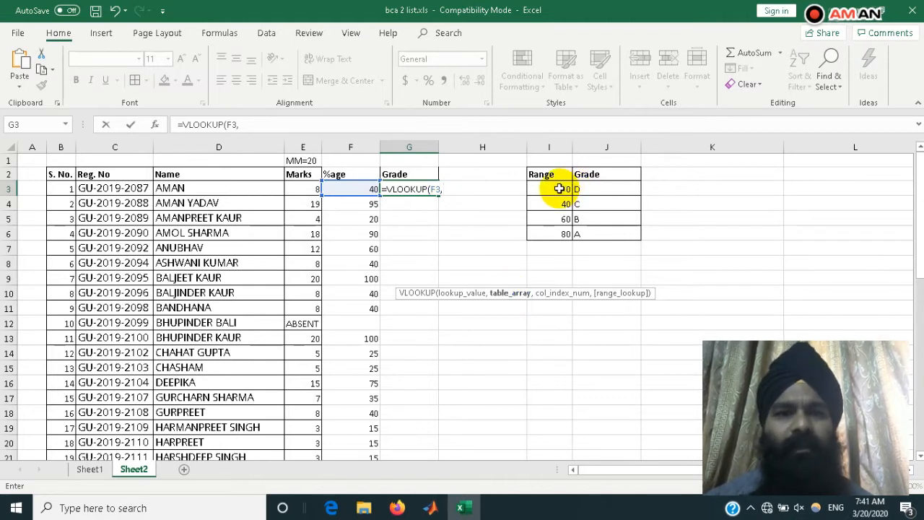
pyautogui.moveTo(560, 188); pyautogui.dragTo(603, 234)
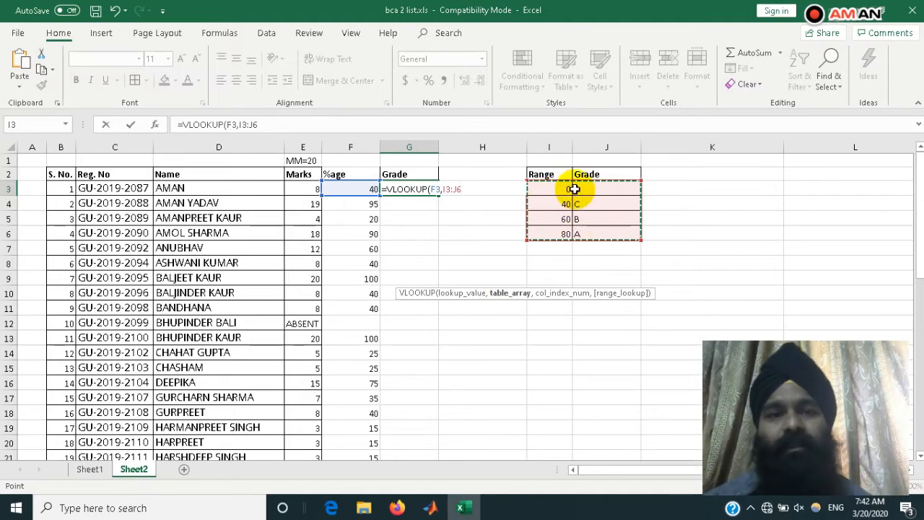
pyautogui.write(',')
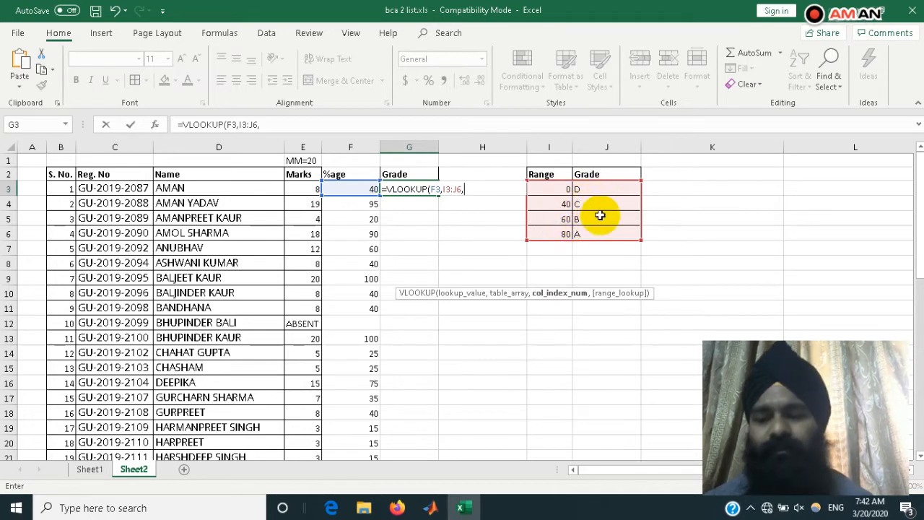
pyautogui.write('2')
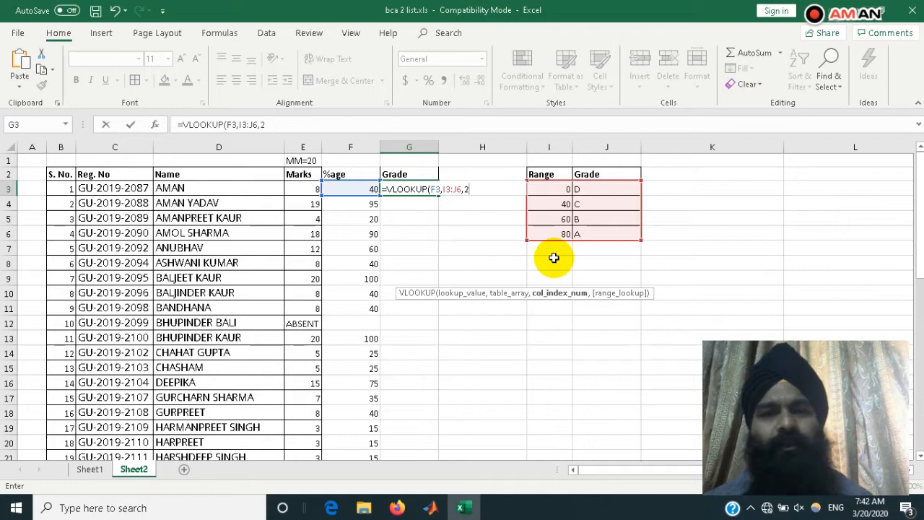
pyautogui.write(')')
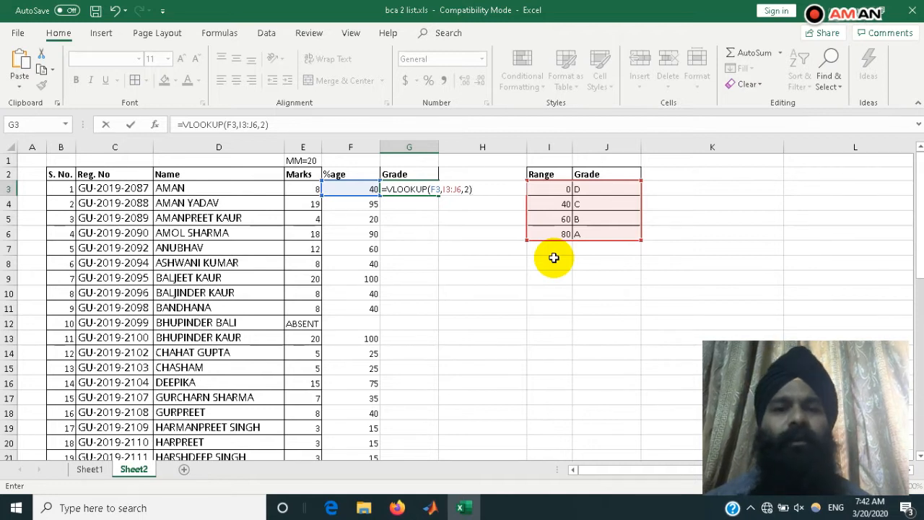
pyautogui.press('Return')
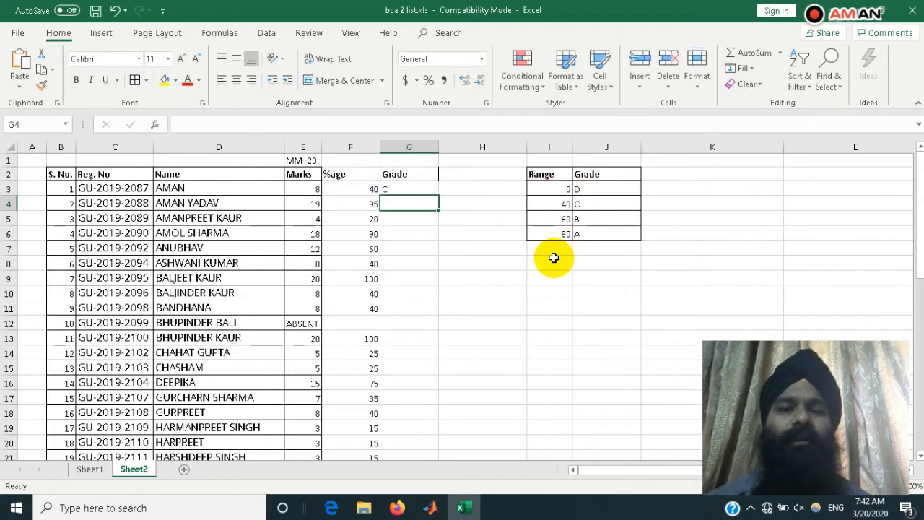
# Fill the grade formula from G3 down to G6 and compare the table references in G4 and G3.
pyautogui.click(408, 190)
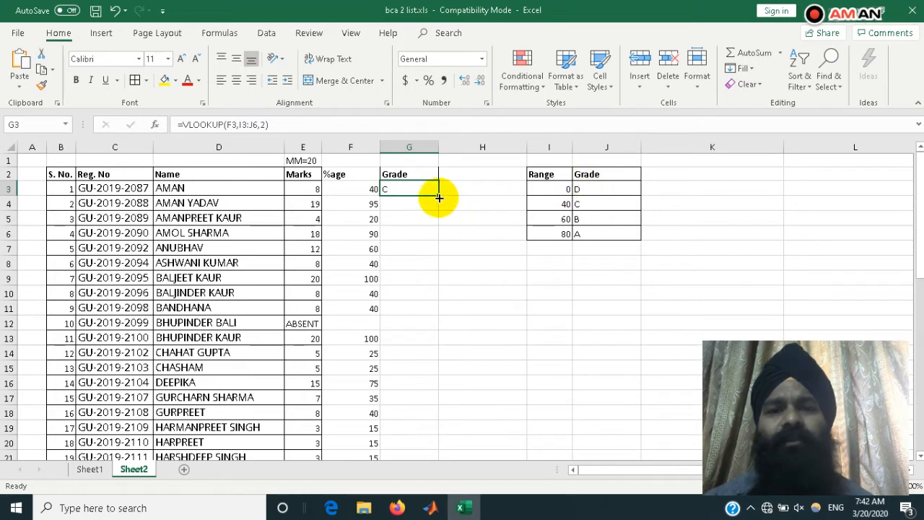
pyautogui.moveTo(439, 197); pyautogui.dragTo(440, 233)
pyautogui.click(402, 204)
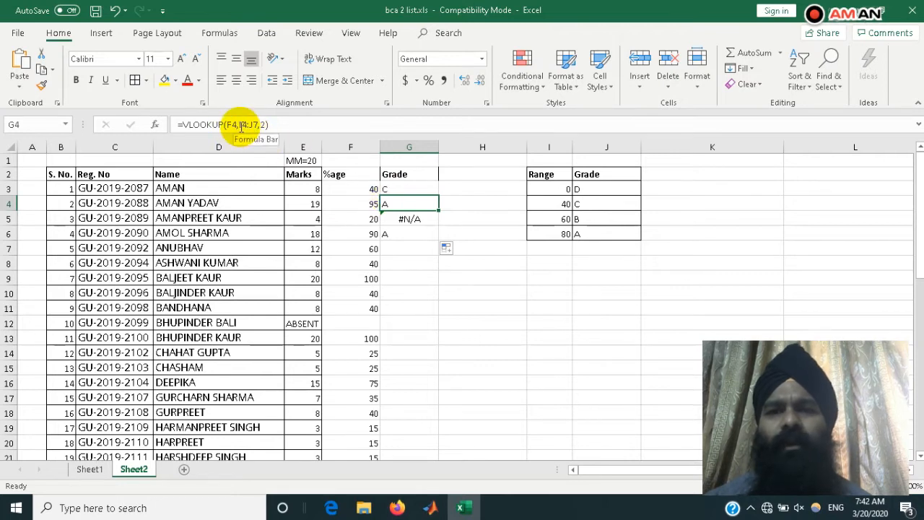
pyautogui.press('Up')
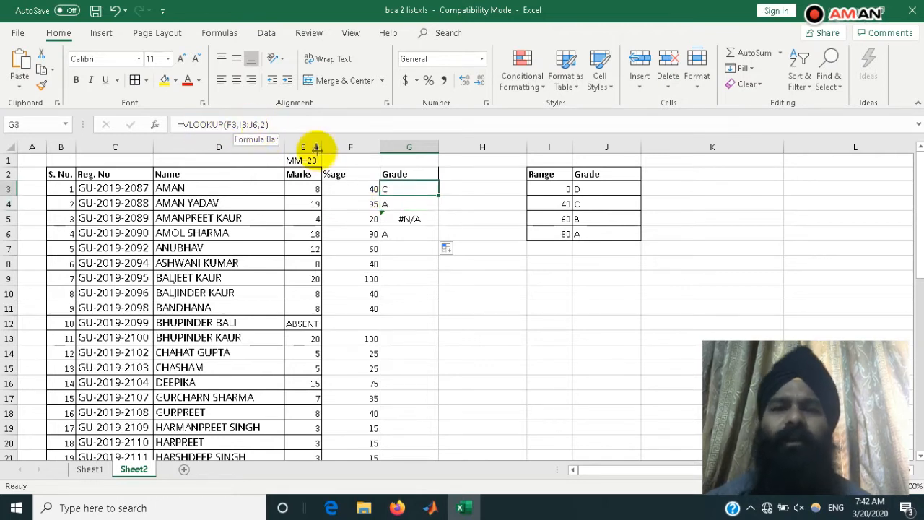
# Clear the copied grades from G4 to G6 and cut the formula in G3 back to =VLOOKUP(F3.
pyautogui.moveTo(398, 204); pyautogui.dragTo(410, 233)
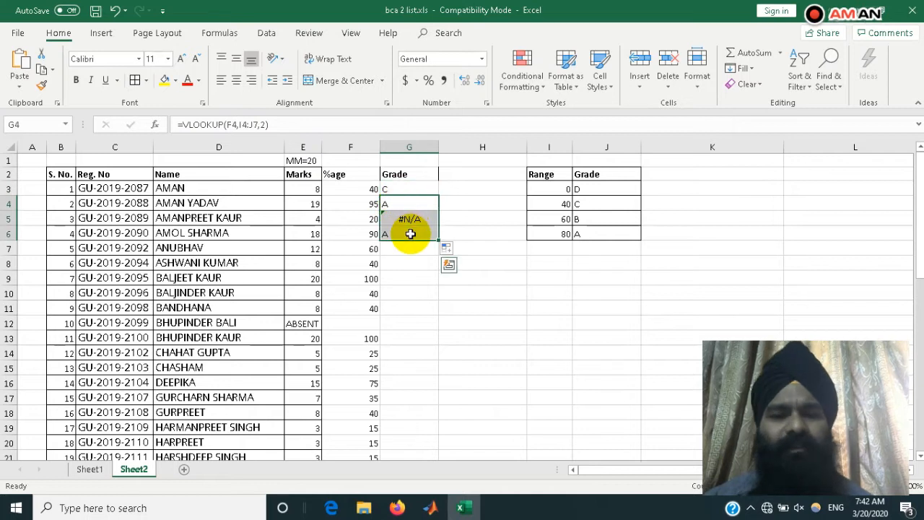
pyautogui.press('Delete')
pyautogui.click(410, 189)
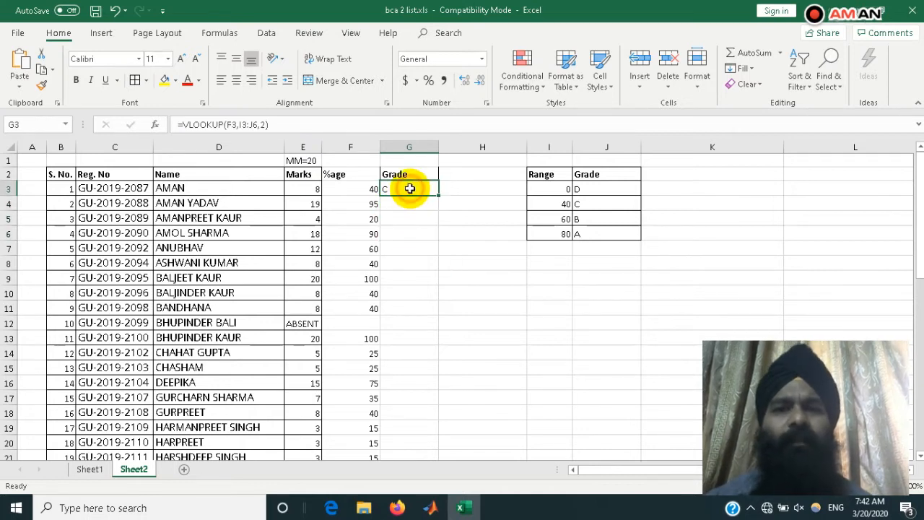
pyautogui.click(244, 124)
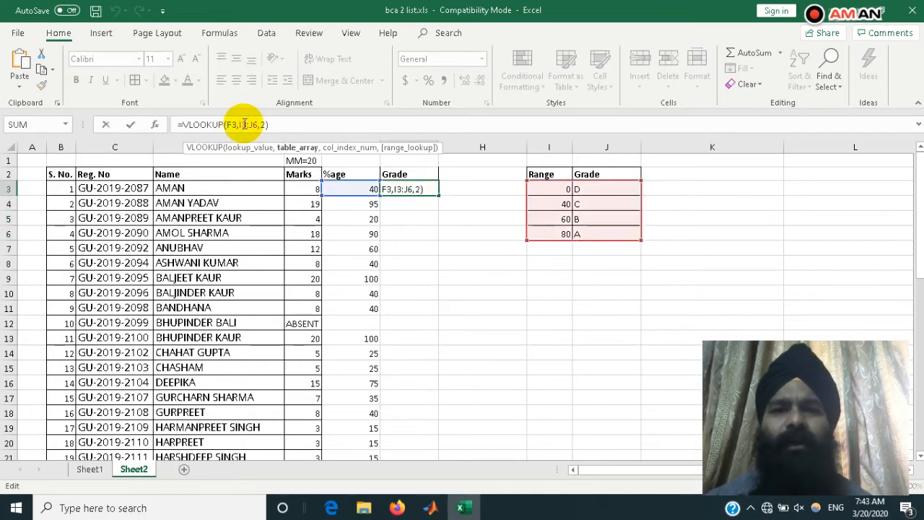
pyautogui.press('F4')
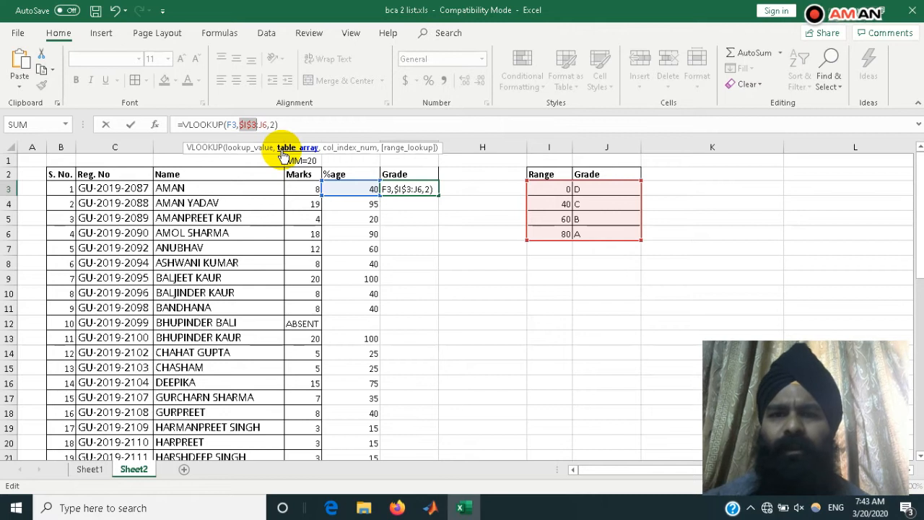
pyautogui.press('BackSpace')
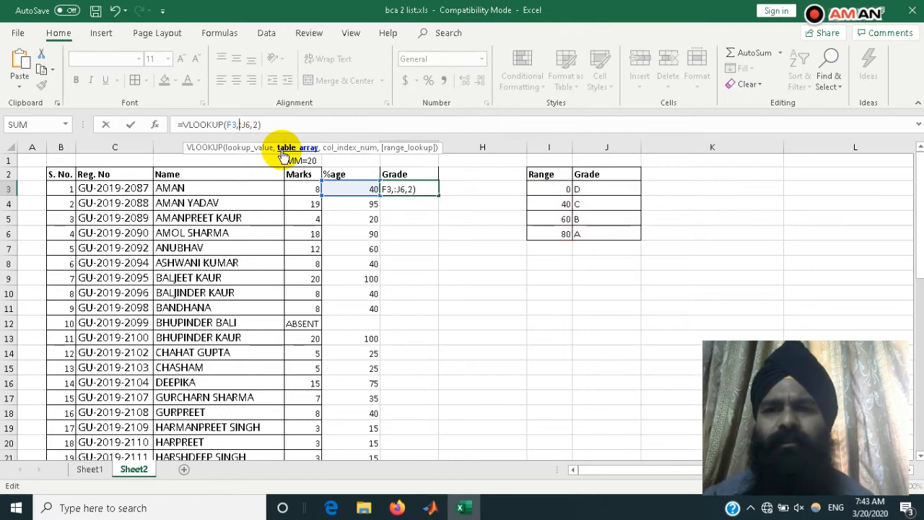
pyautogui.press('Delete')
pyautogui.press('Delete')
pyautogui.press('Delete')
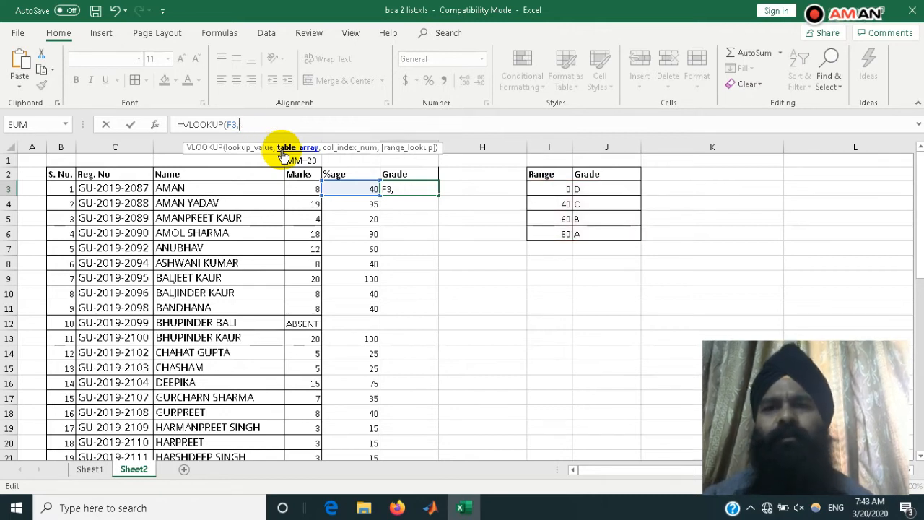
pyautogui.press('BackSpace')
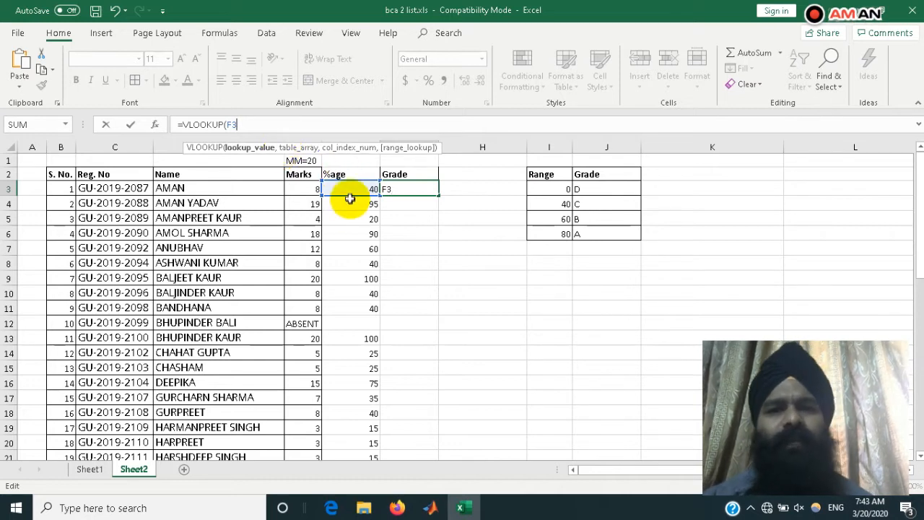
# Complete the G3 formula with an absolute table range as =VLOOKUP(F3,$I$3:$J$7,2).
pyautogui.write(',')
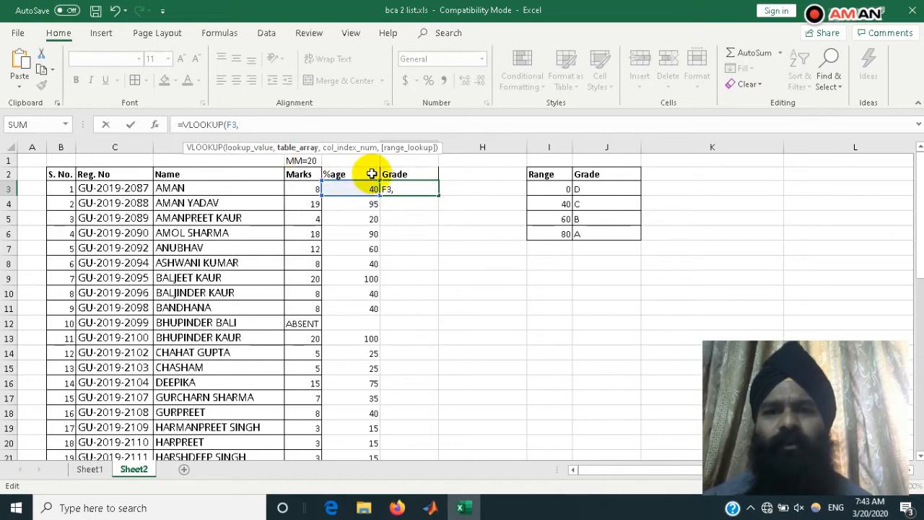
pyautogui.moveTo(559, 189); pyautogui.dragTo(605, 241)
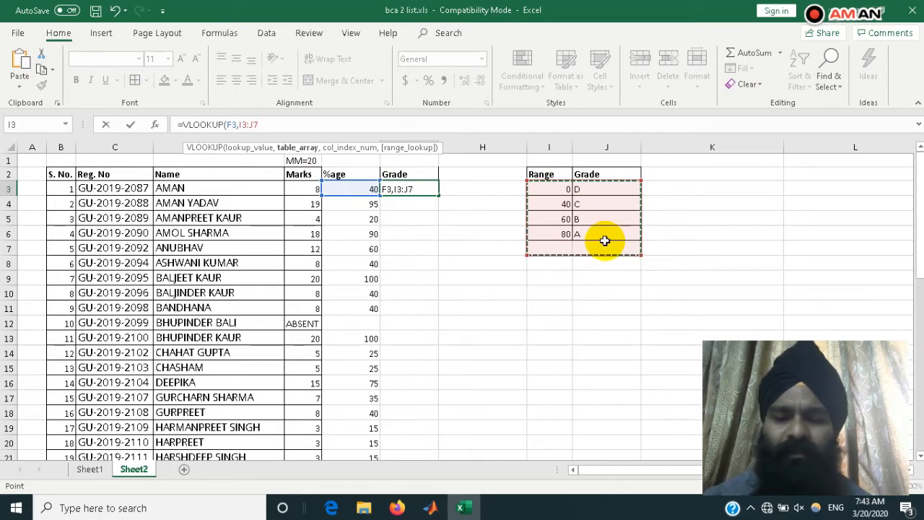
pyautogui.press('F4')
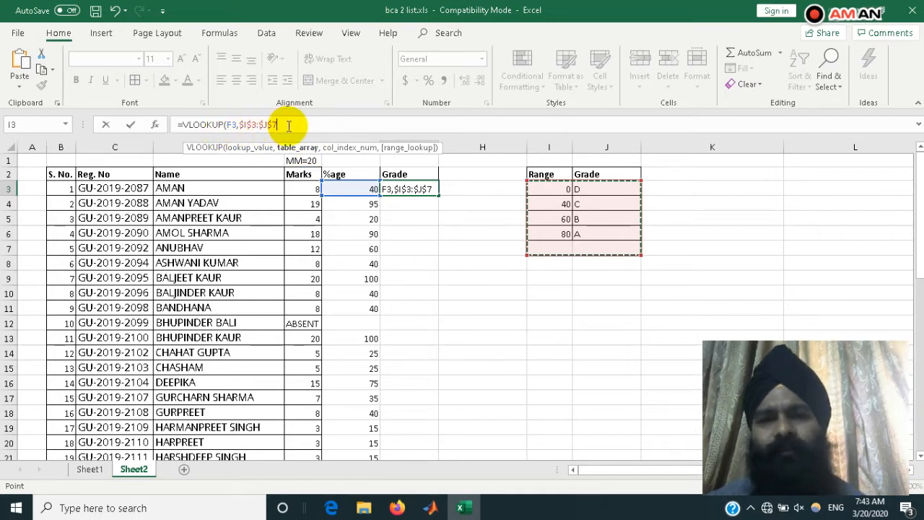
pyautogui.write(',')
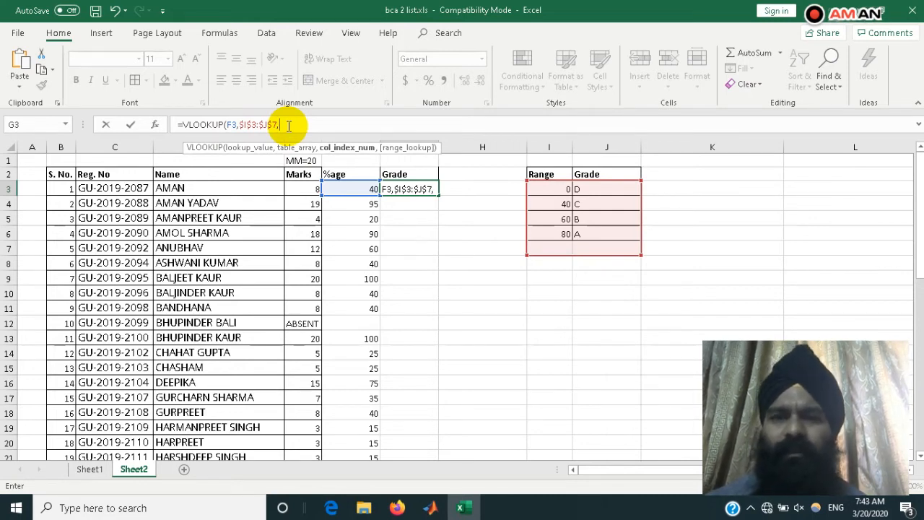
pyautogui.write('2')
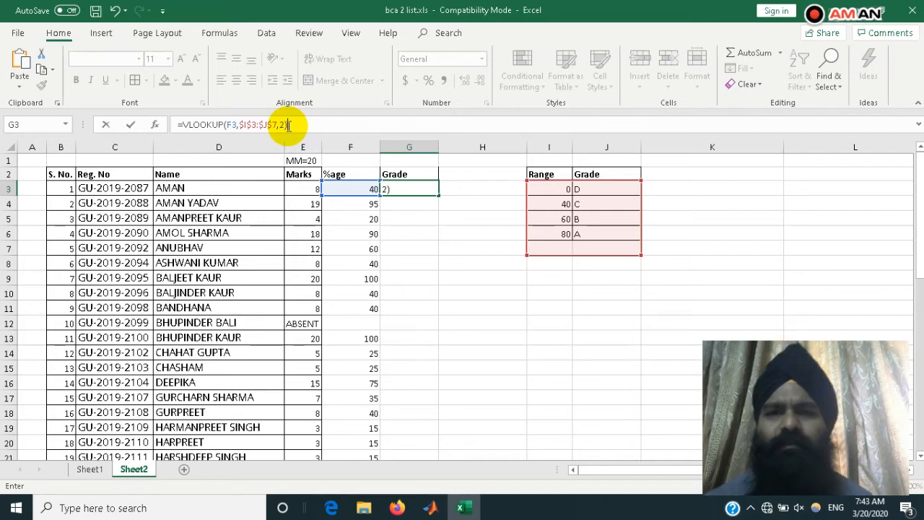
pyautogui.press('Return')
# Fill the grade formula from G3 down through the last student in row 47, checking the copied references in G4.
pyautogui.click(412, 187)
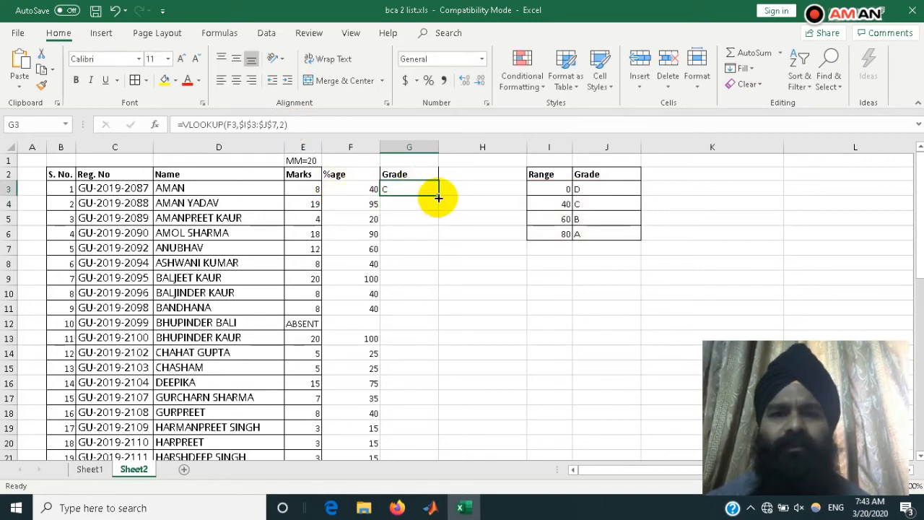
pyautogui.moveTo(436, 195); pyautogui.dragTo(421, 318)
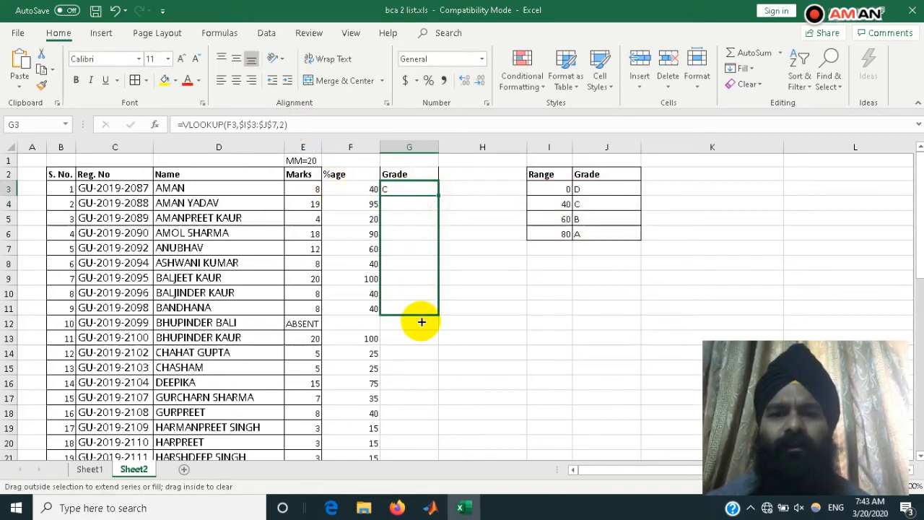
pyautogui.click(402, 203)
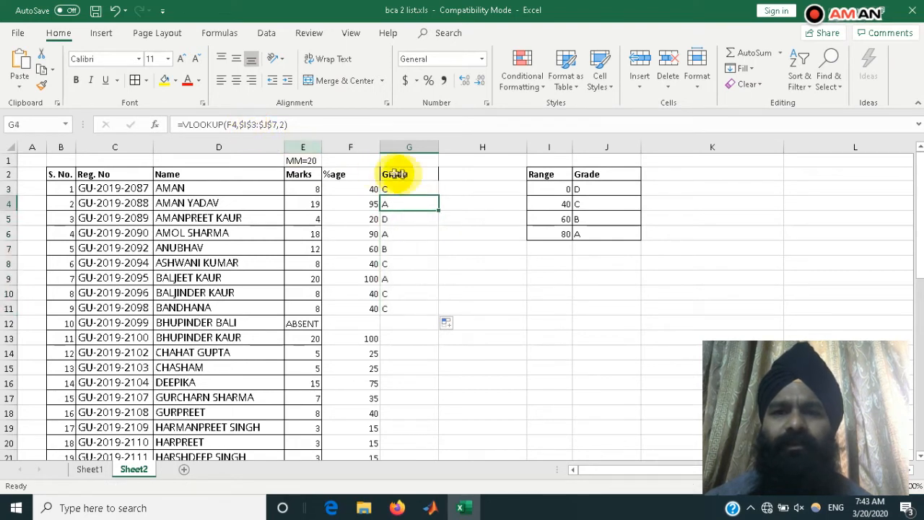
pyautogui.click(411, 307)
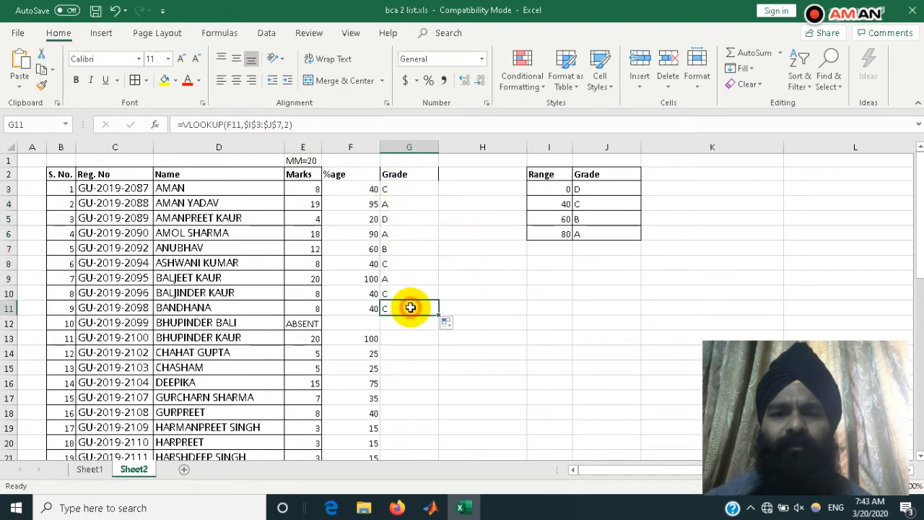
pyautogui.doubleClick(436, 316)
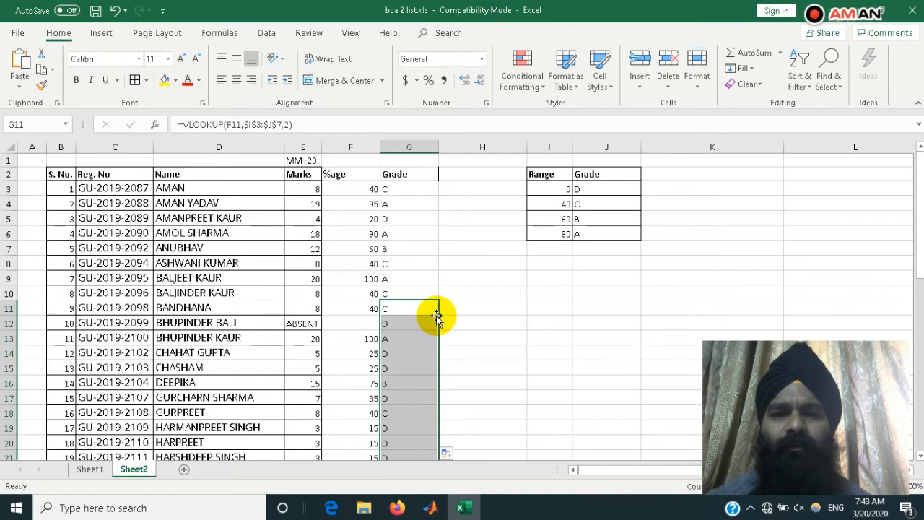
# Clear the absent student's grade in G12 and review the remaining grades down to row 47.
pyautogui.click(395, 325)
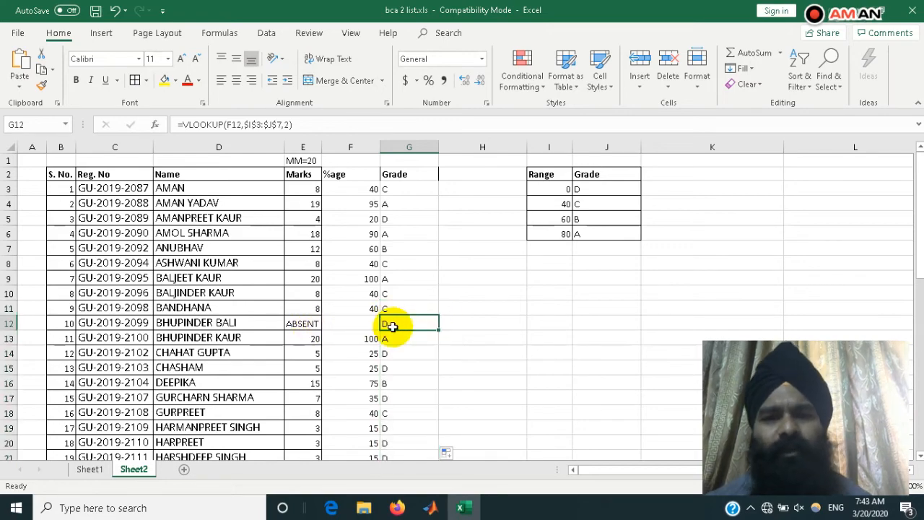
pyautogui.press('Delete')
pyautogui.scroll(-7, 467, 340)
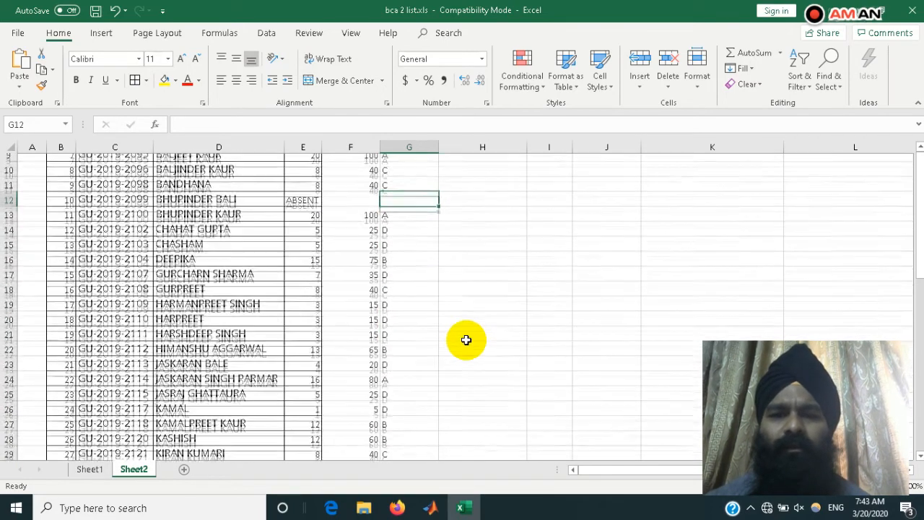
pyautogui.scroll(-3, 466, 340)
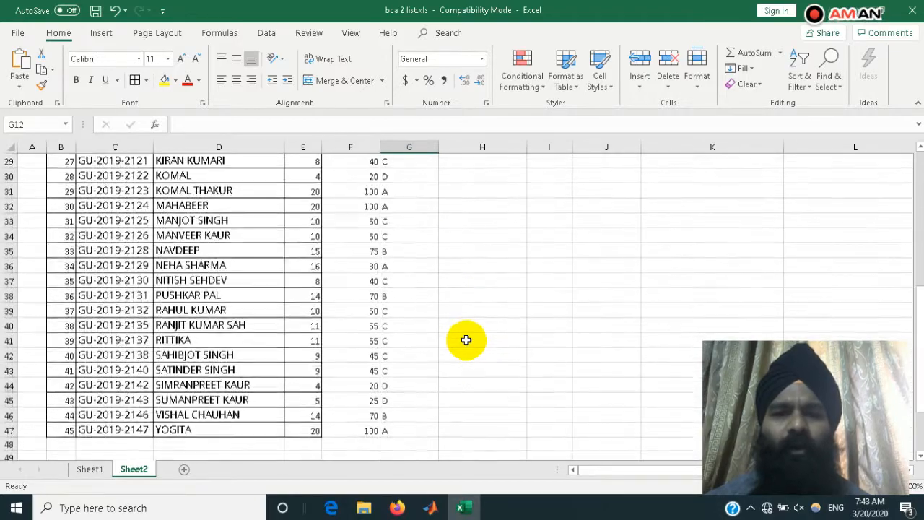
pyautogui.scroll(10, 390, 304)
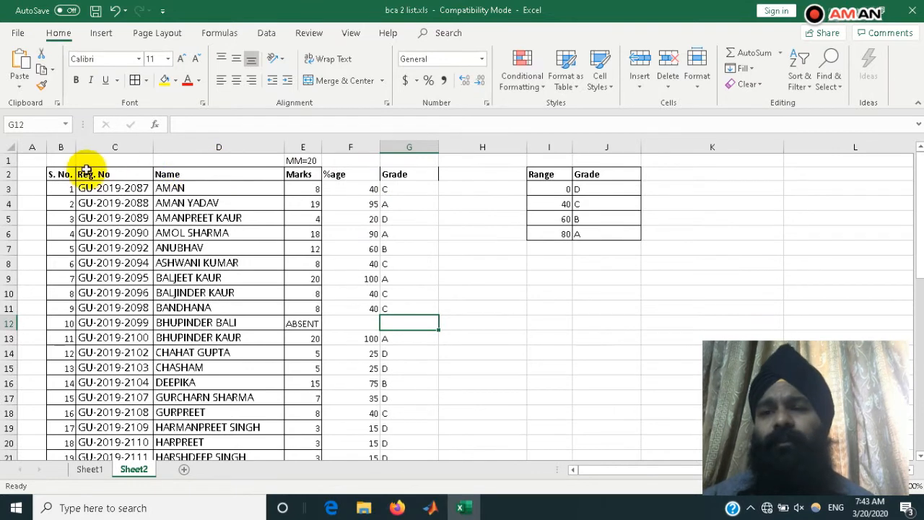
# Apply all borders to the whole student table from B2 to G47.
pyautogui.click(62, 174)
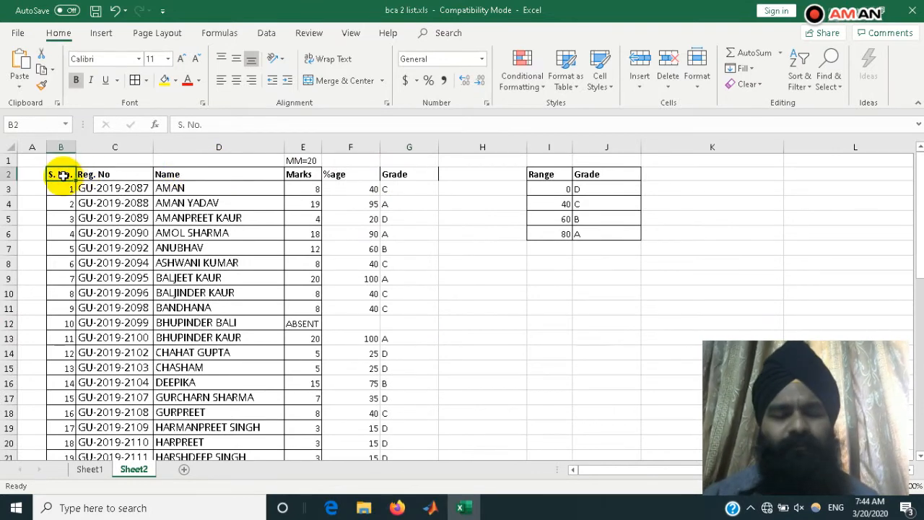
pyautogui.hotkey('ctrl', 'shift', 'Right')
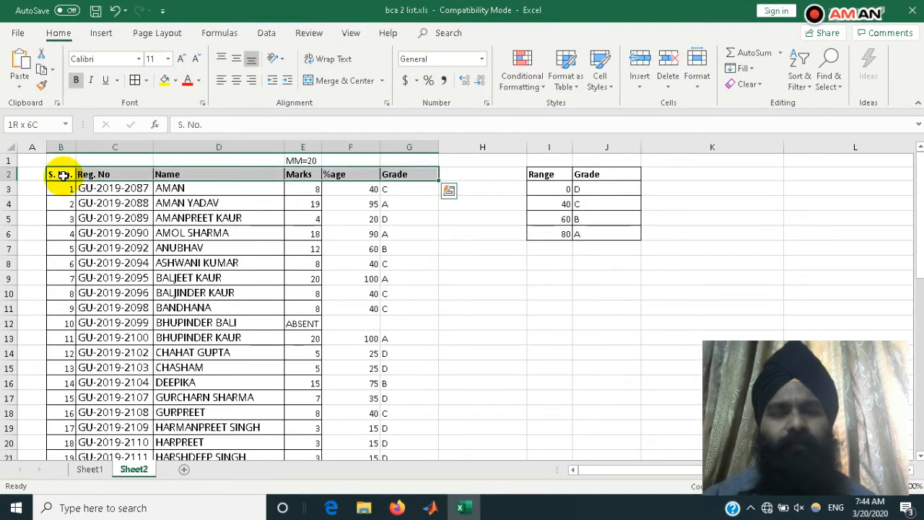
pyautogui.hotkey('ctrl', 'shift', 'Down')
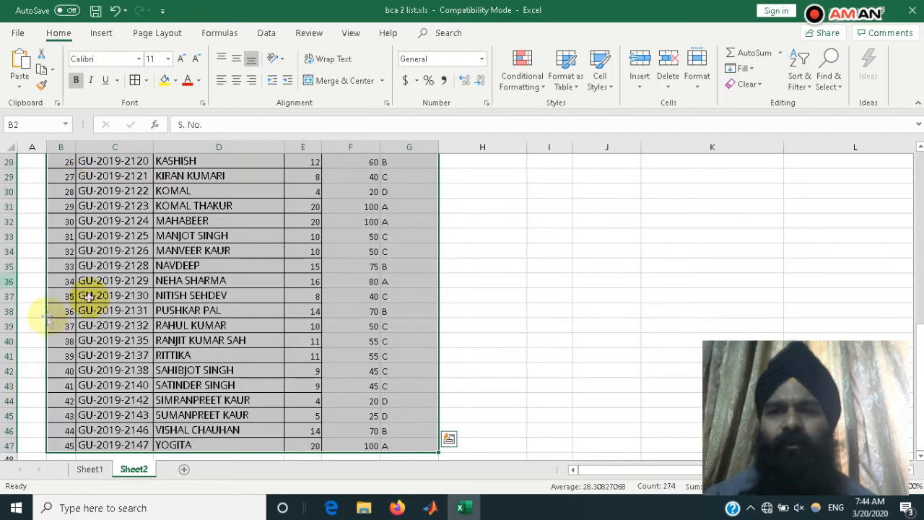
pyautogui.click(135, 82)
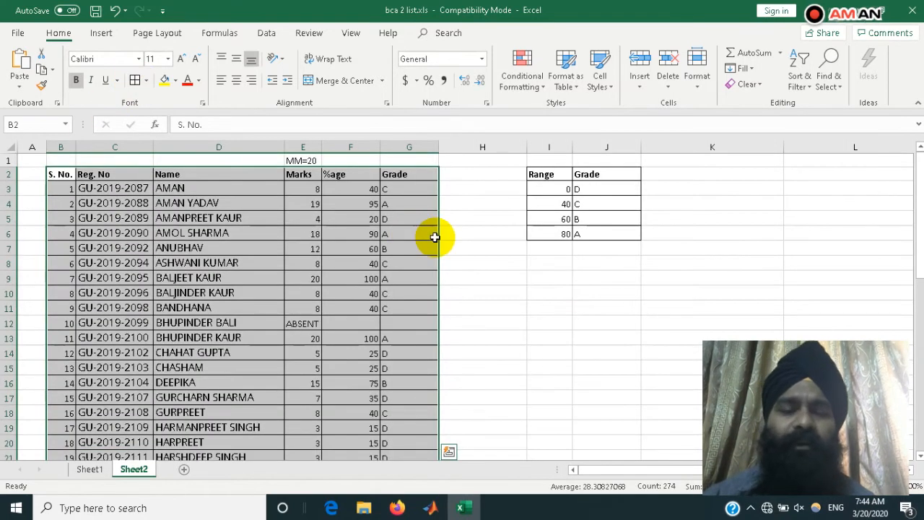
pyautogui.click(435, 236)
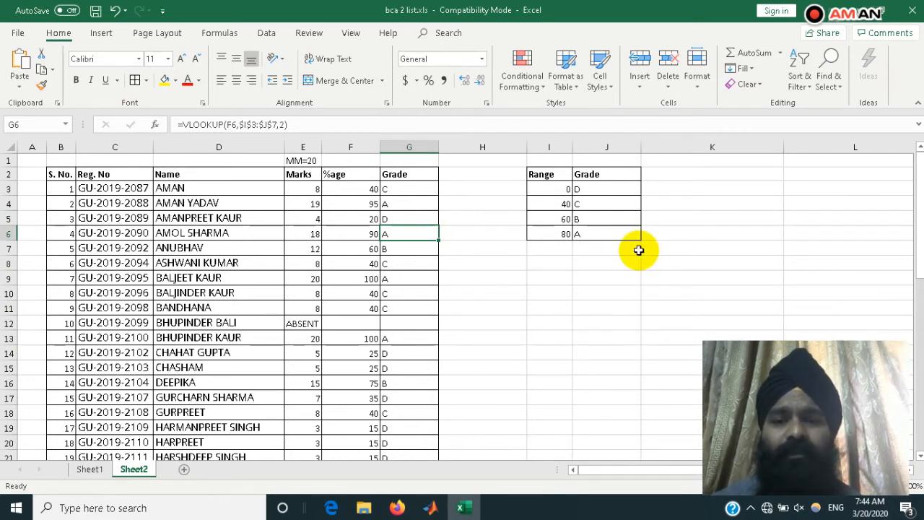
# Select all the student grades from G3 to G47, including the blank cell in G12.
pyautogui.click(400, 185)
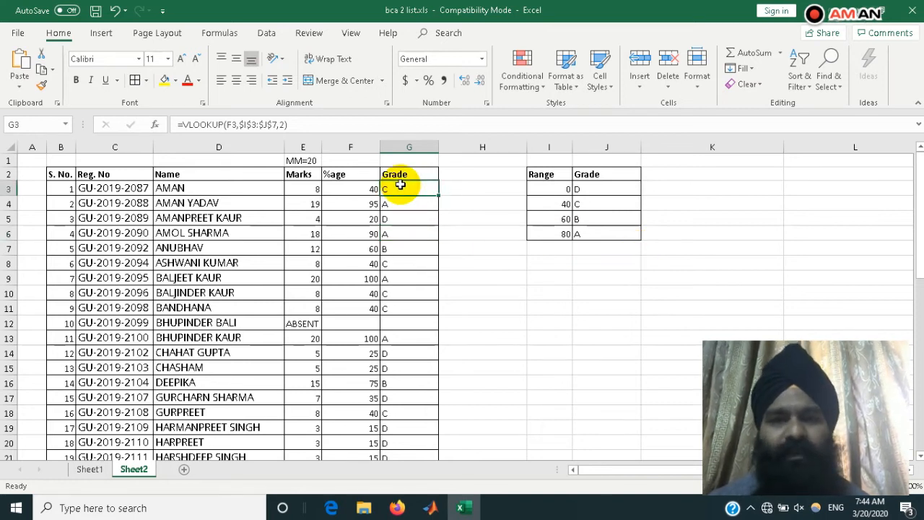
pyautogui.hotkey('ctrl', 'shift', 'Down')
pyautogui.hotkey('ctrl', 'shift', 'Down')
pyautogui.hotkey('ctrl', 'shift', 'Down')
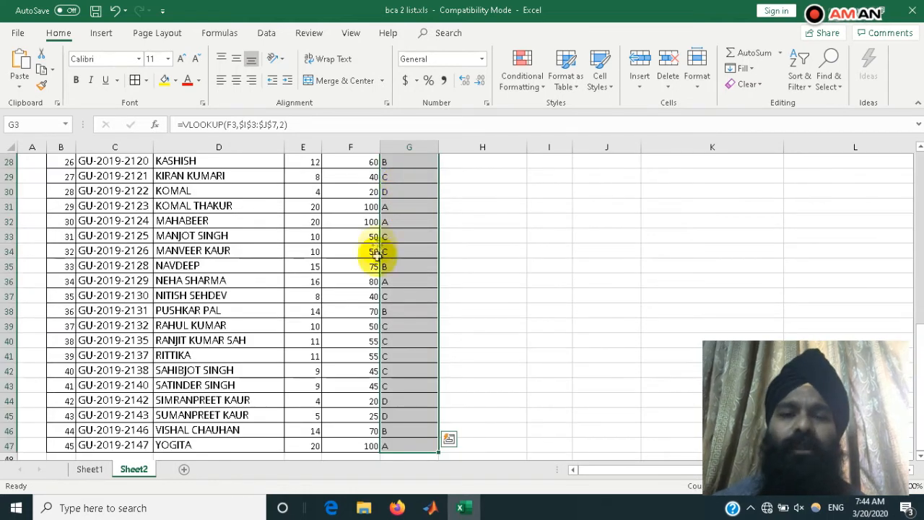
pyautogui.scroll(9, 462, 279)
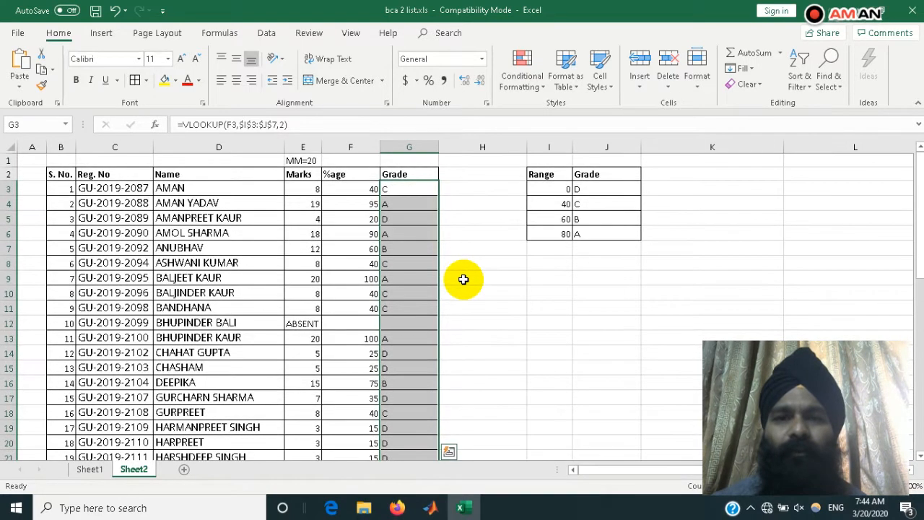
pyautogui.click(101, 33)
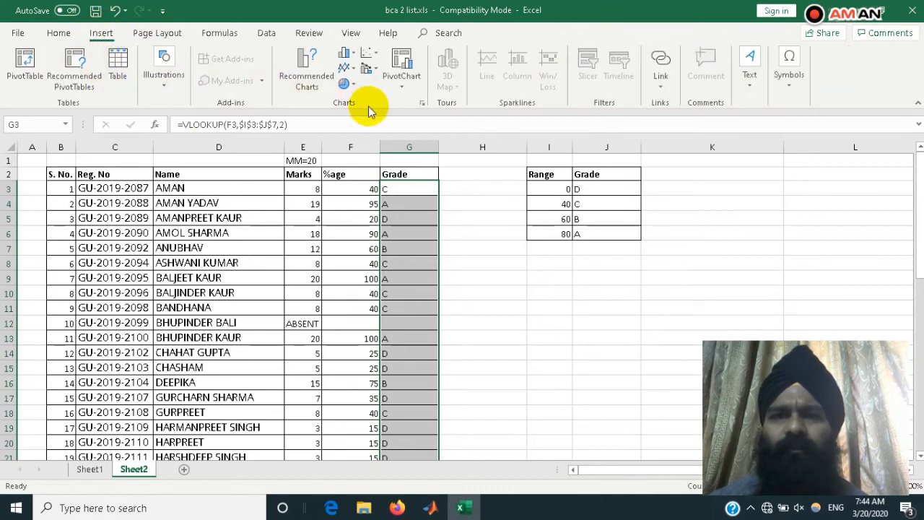
pyautogui.rightClick(420, 228)
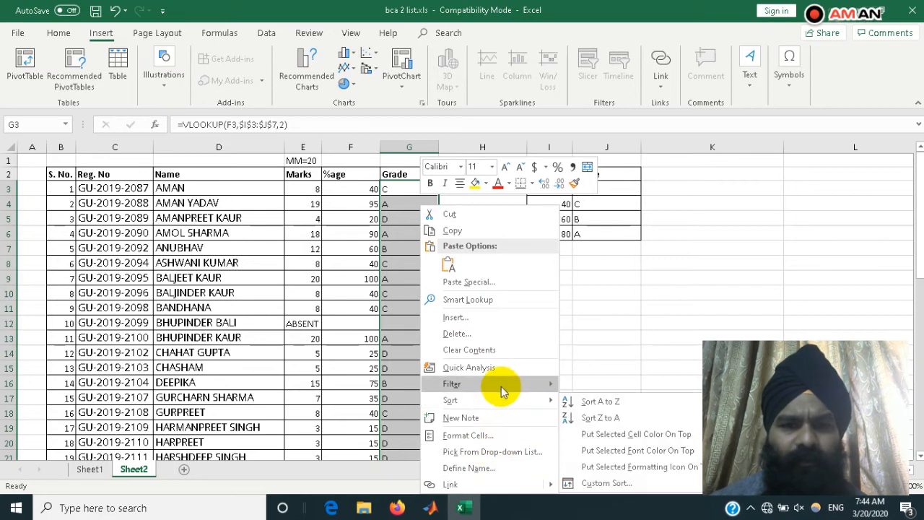
pyautogui.click(498, 368)
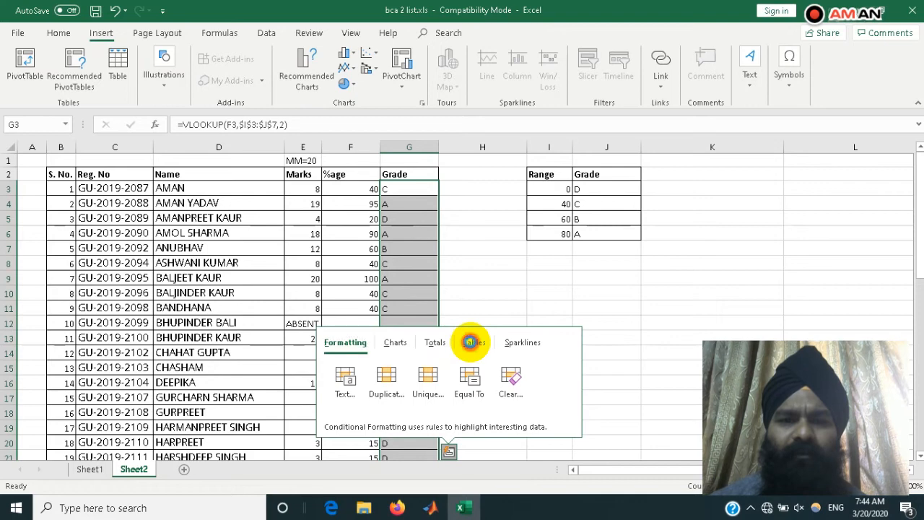
pyautogui.click(475, 343)
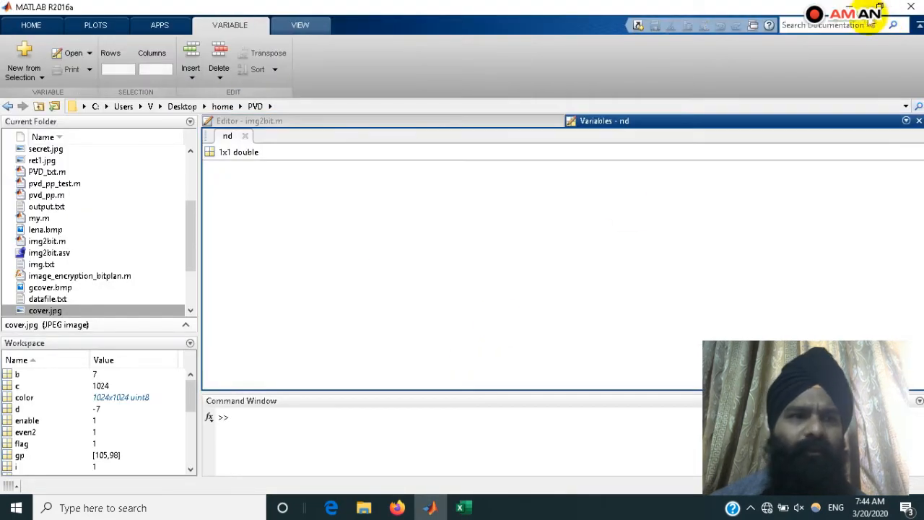
pyautogui.click(849, 7)
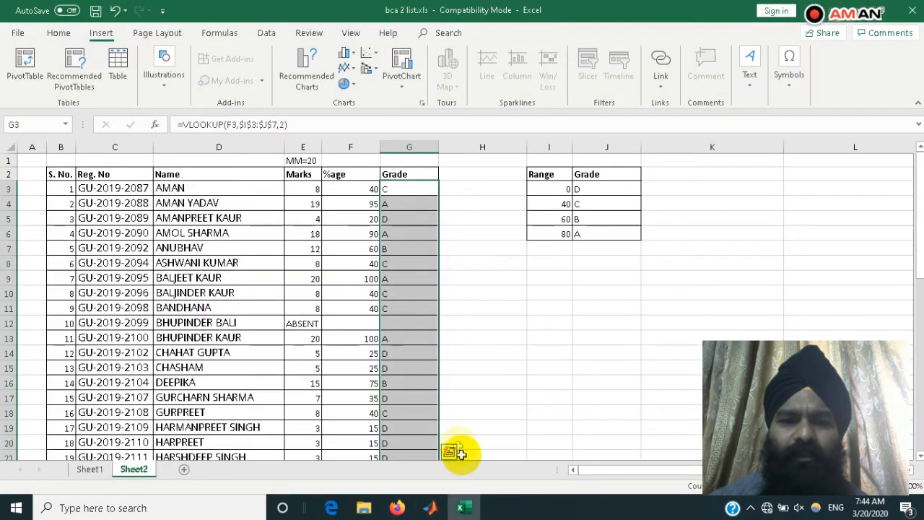
# Compare the Quick Analysis PivotTable suggestions for the selected grades and insert the one counting records by Grade and Reg. No.
pyautogui.rightClick(392, 348)
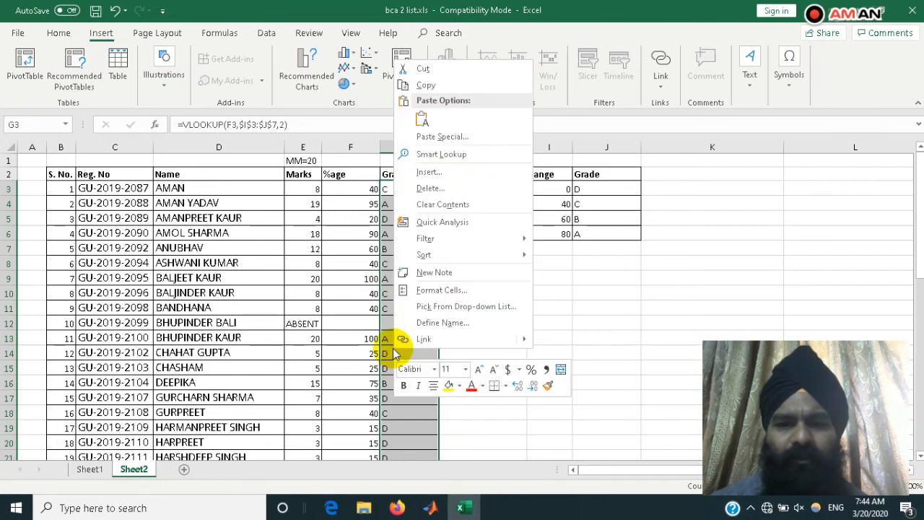
pyautogui.click(460, 222)
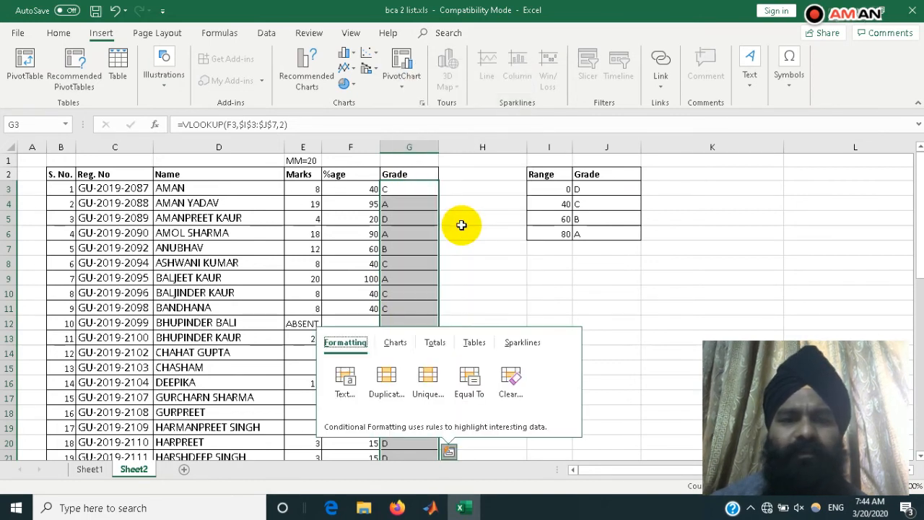
pyautogui.click(474, 342)
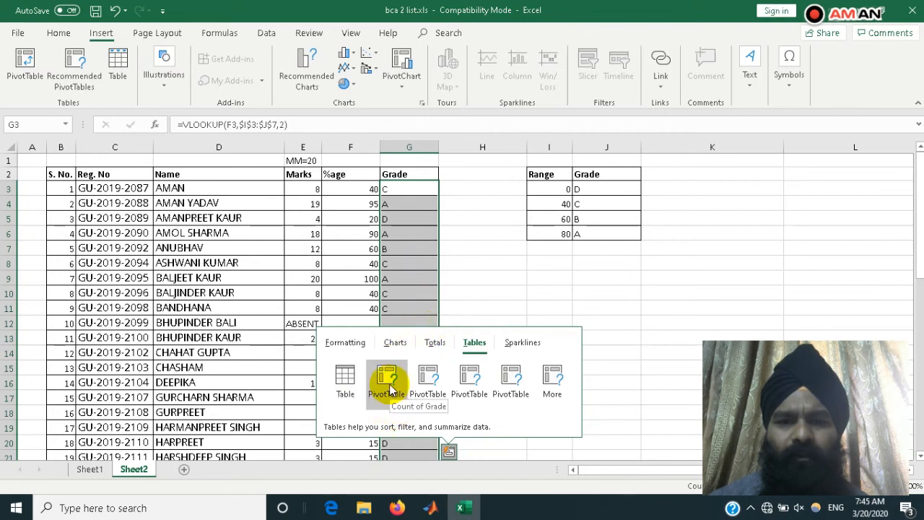
pyautogui.moveTo(390, 390)
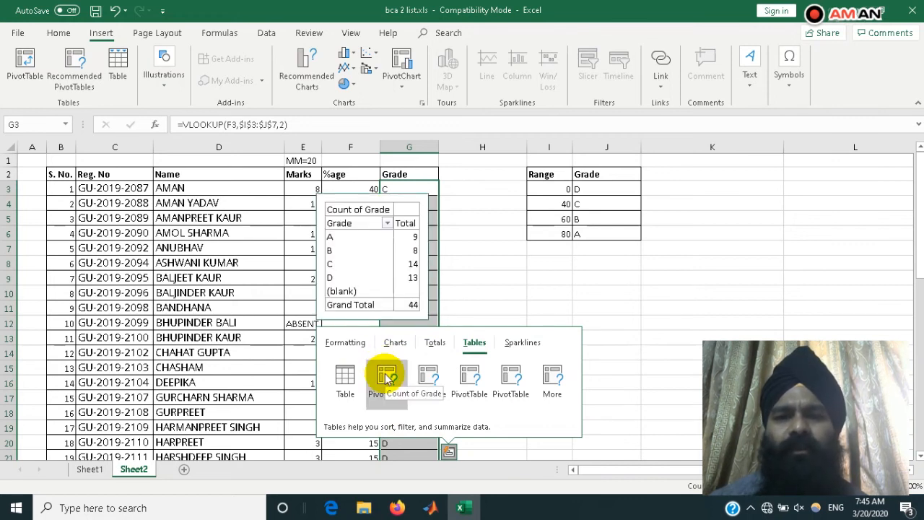
pyautogui.moveTo(426, 382)
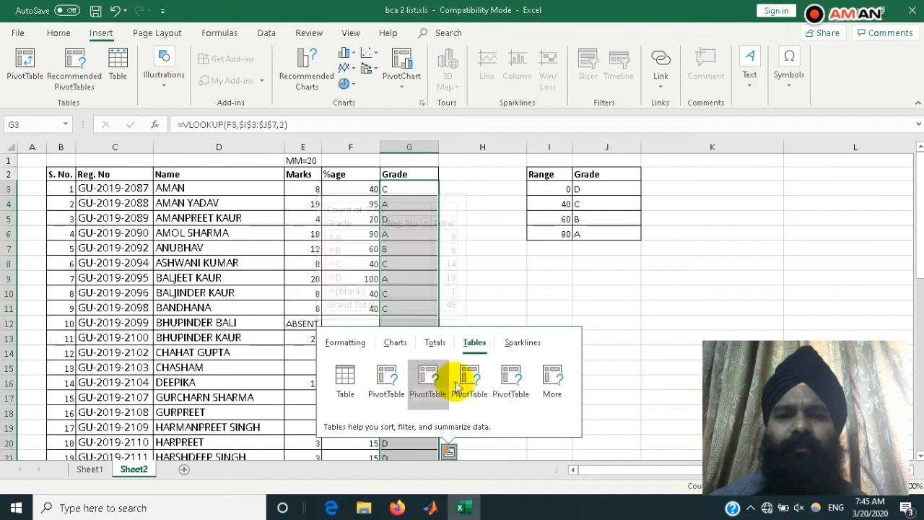
pyautogui.moveTo(467, 386)
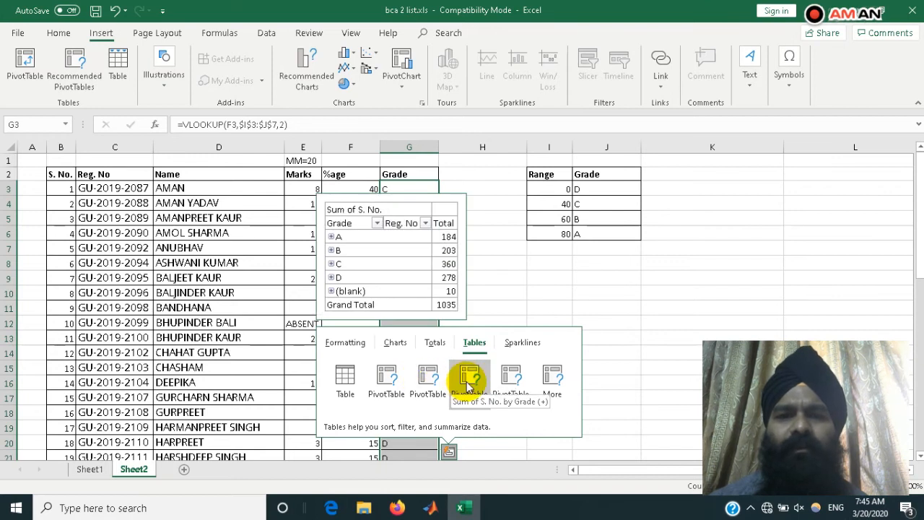
pyautogui.click(427, 383)
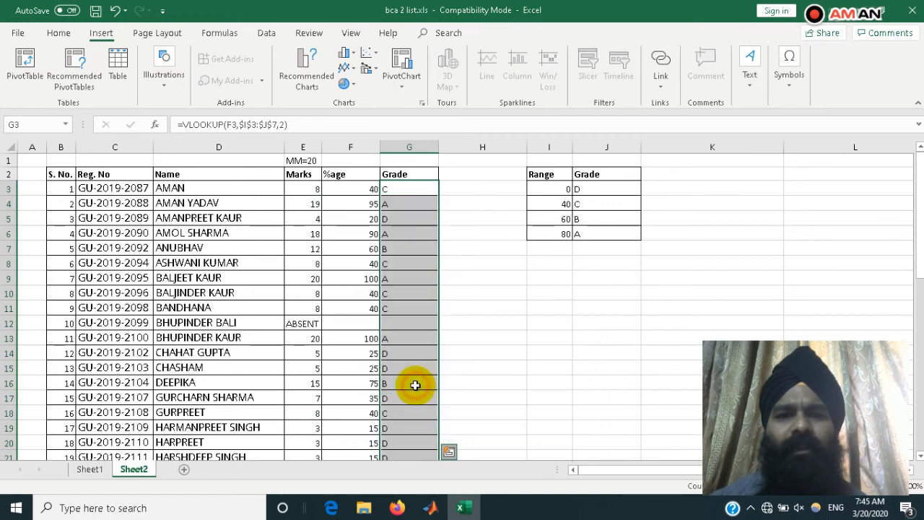